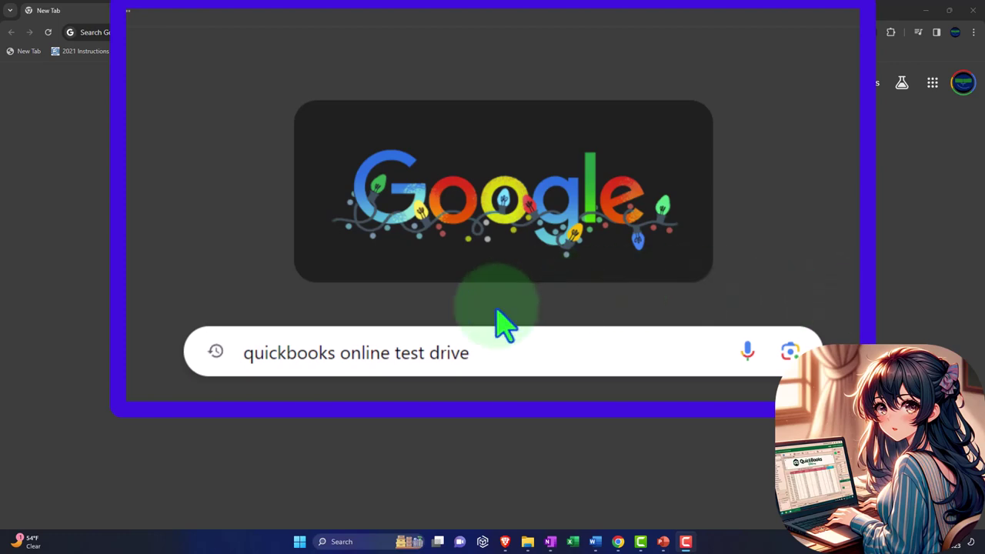
Step: Search Google for 'quickbooks online test drive' and launch the United States test drive from Intuit's help article
key("Return")
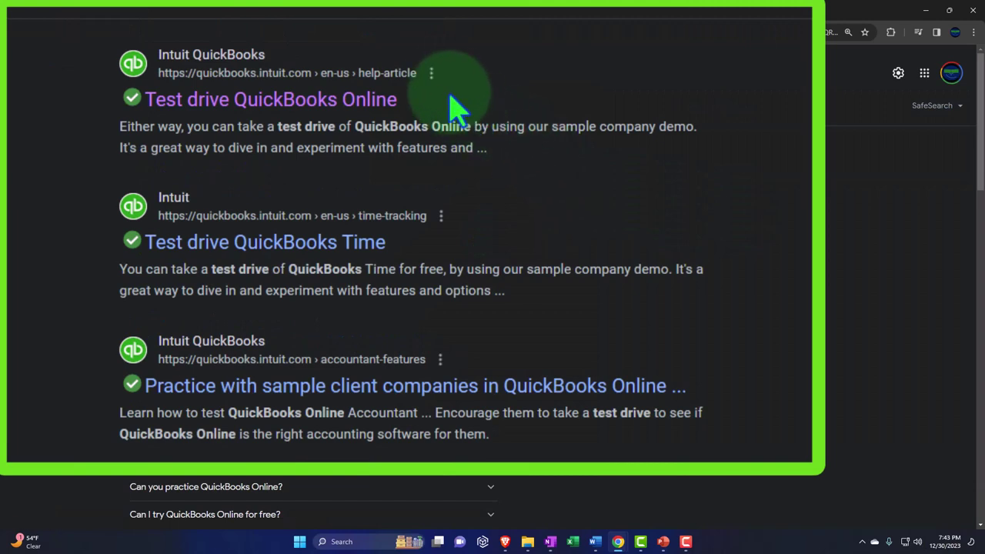
left_click(375, 102)
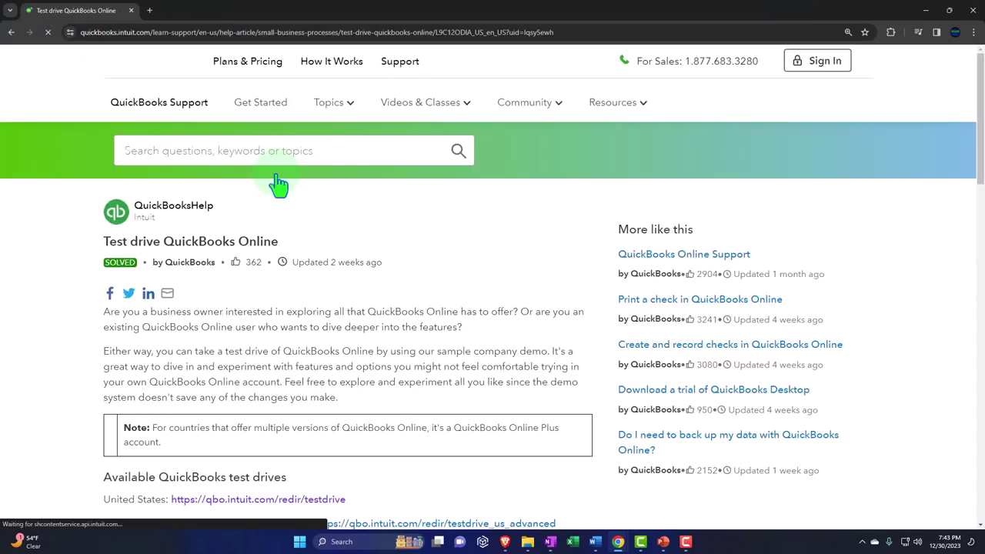
scroll(274, 182, "down", 2)
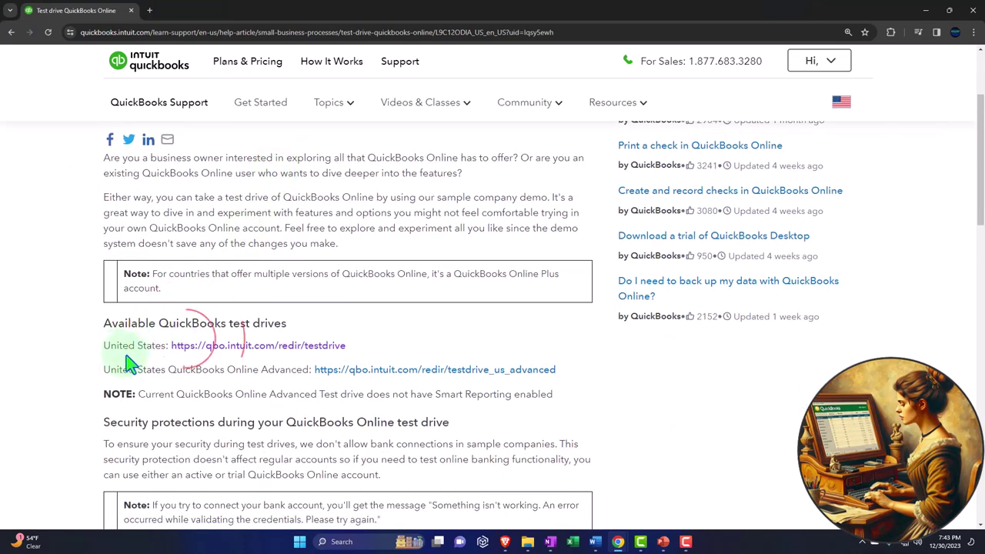
left_click(217, 347)
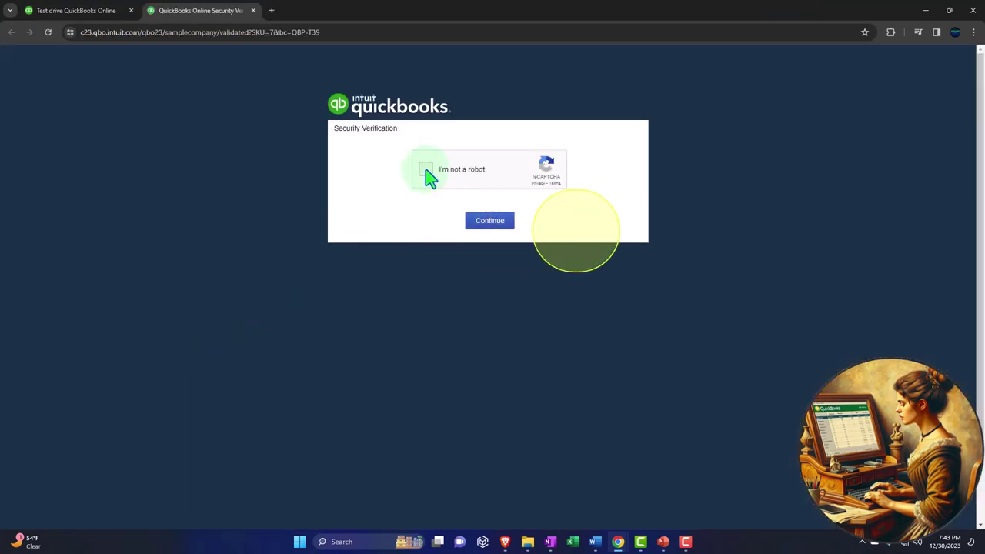
Step: Pass the reCAPTCHA and open the Balance Sheet and Profit and Loss reports in new tabs
left_click(426, 170)
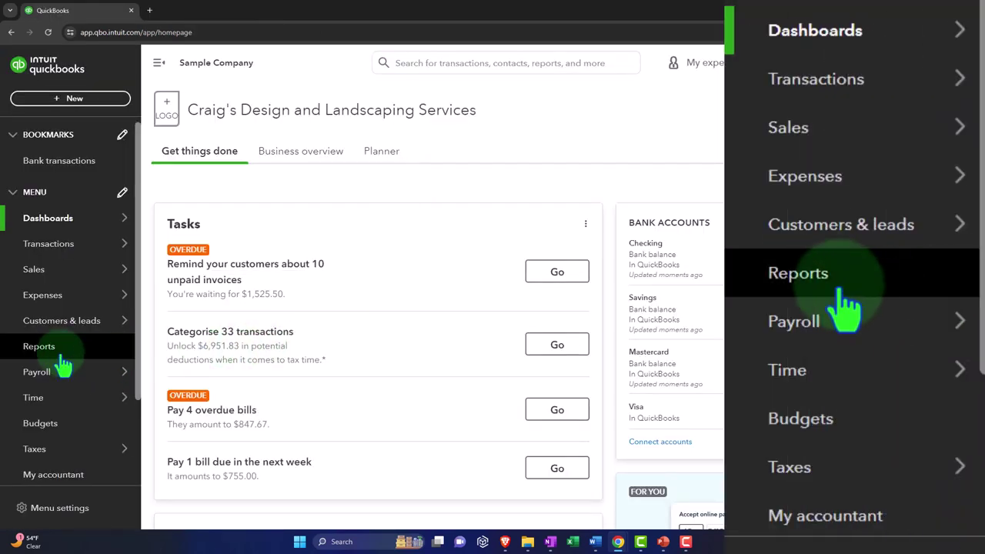
left_click(56, 352)
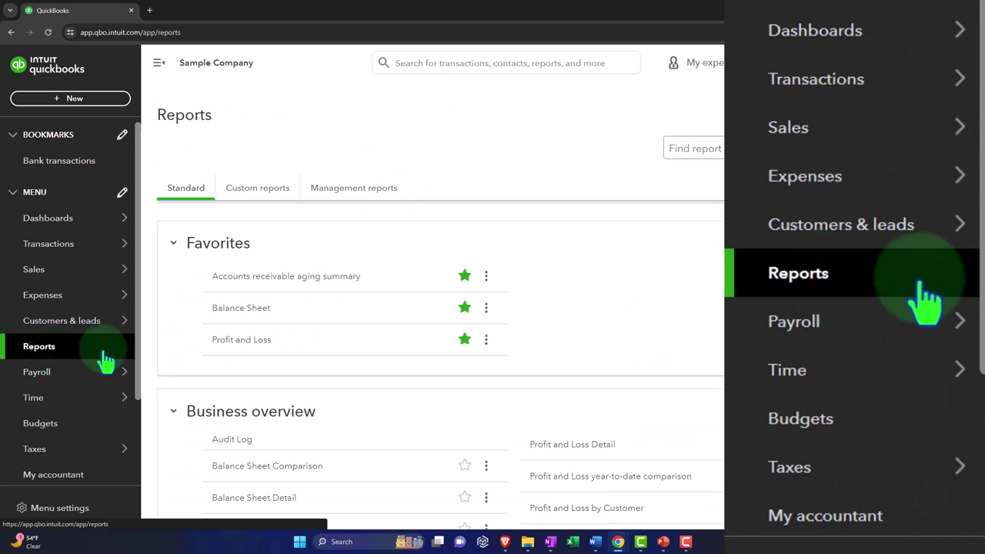
right_click(302, 299)
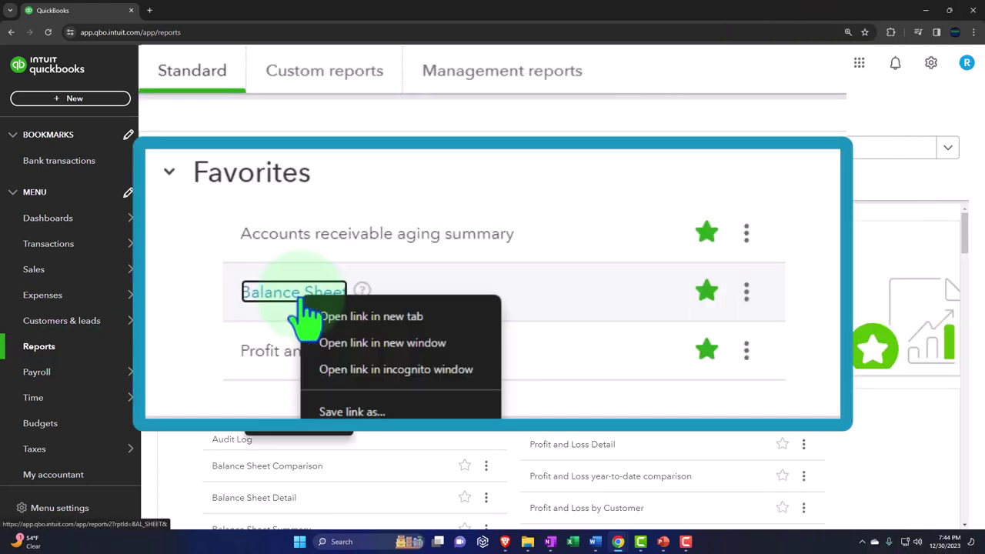
left_click(424, 318)
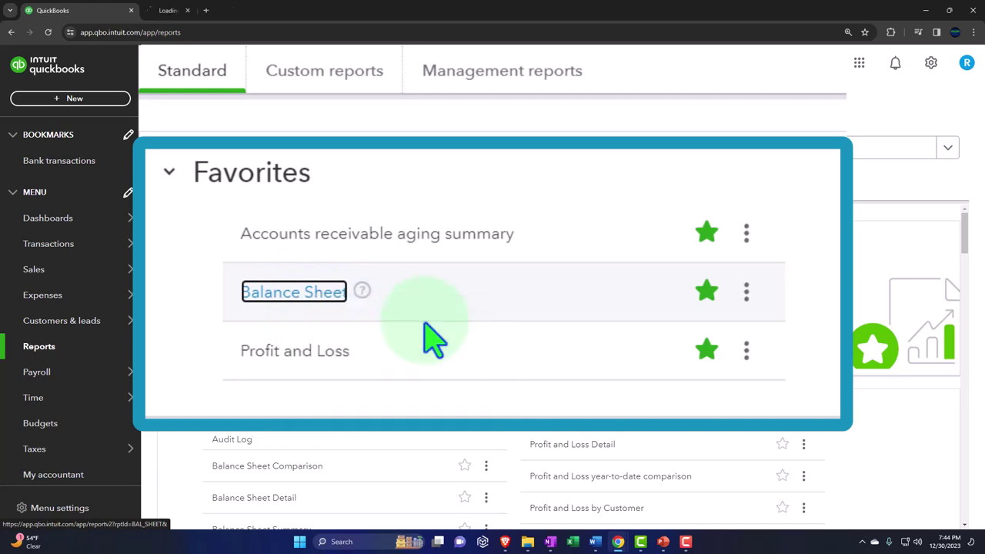
right_click(312, 354)
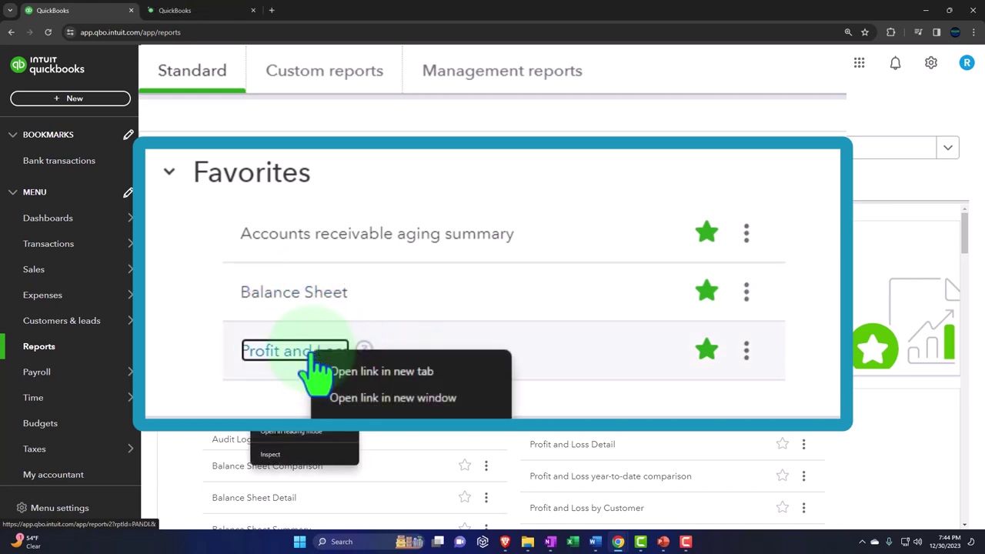
left_click(395, 377)
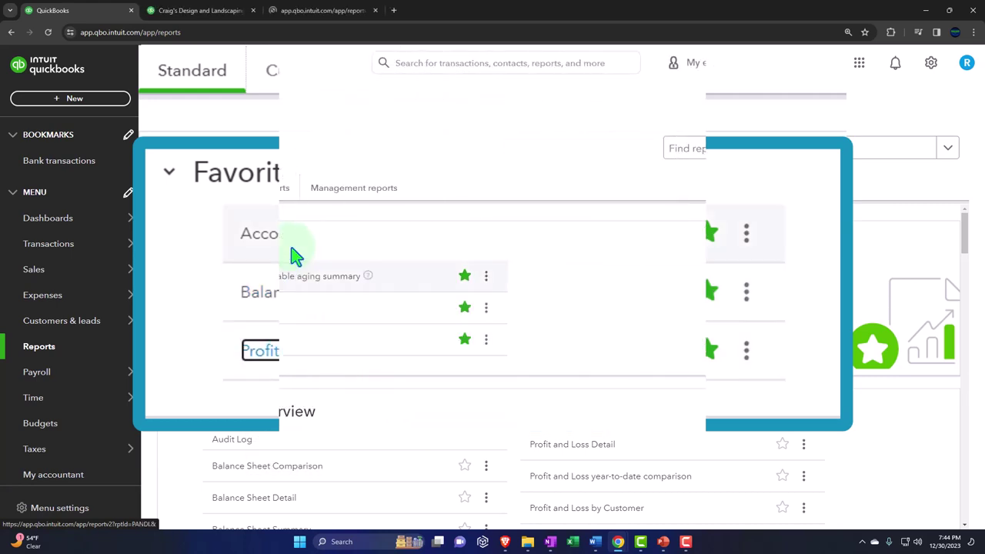
Step: Review the Balance Sheet and Profit and Loss tabs, then return to the Reports tab
left_click(218, 18)
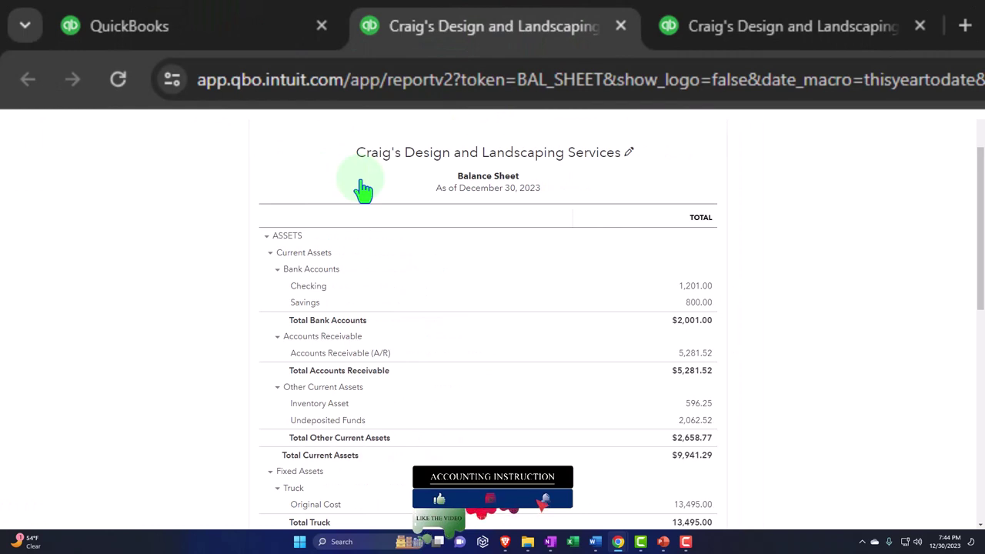
left_click(795, 38)
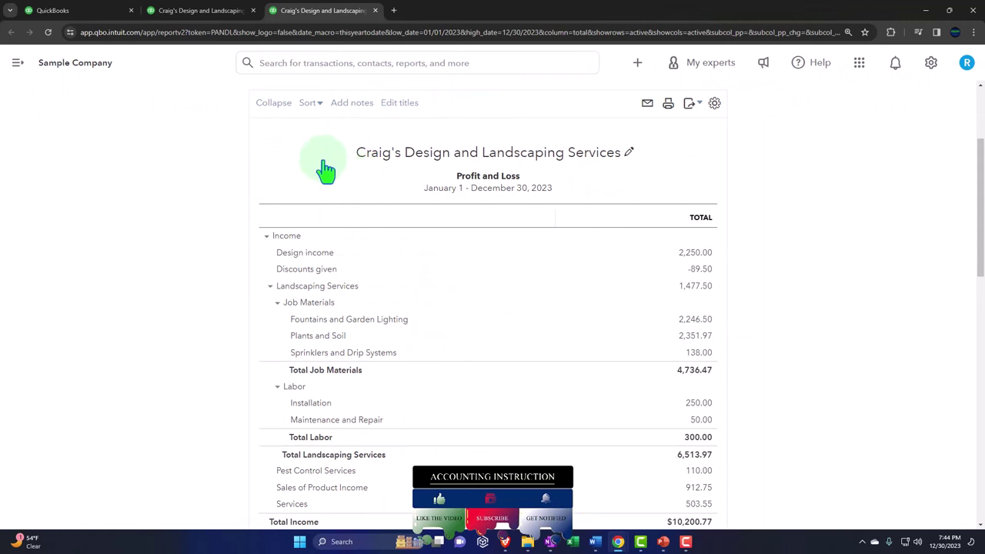
left_click(97, 14)
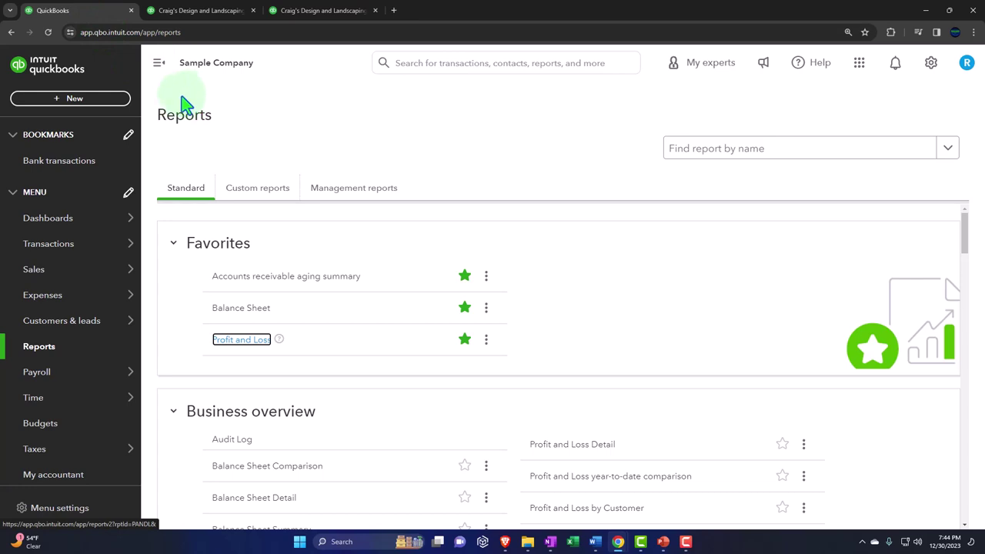
Step: Open the + New menu showing Customers, Vendors, Employees and Other transactions, including Inventory qty adjustment
left_click(89, 113)
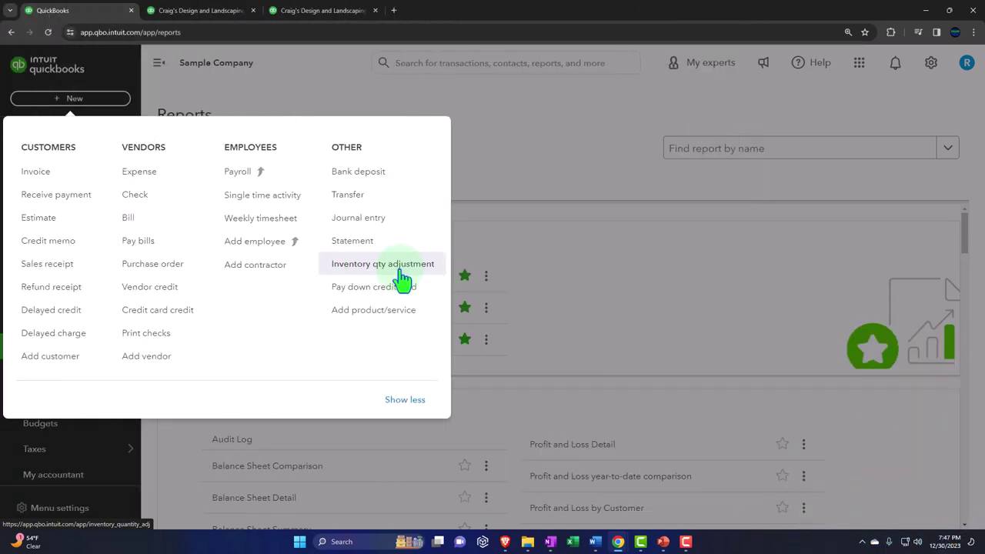
Step: Close the New menu and show the Sales Products & services list with the sidebar collapsed
left_click(574, 158)
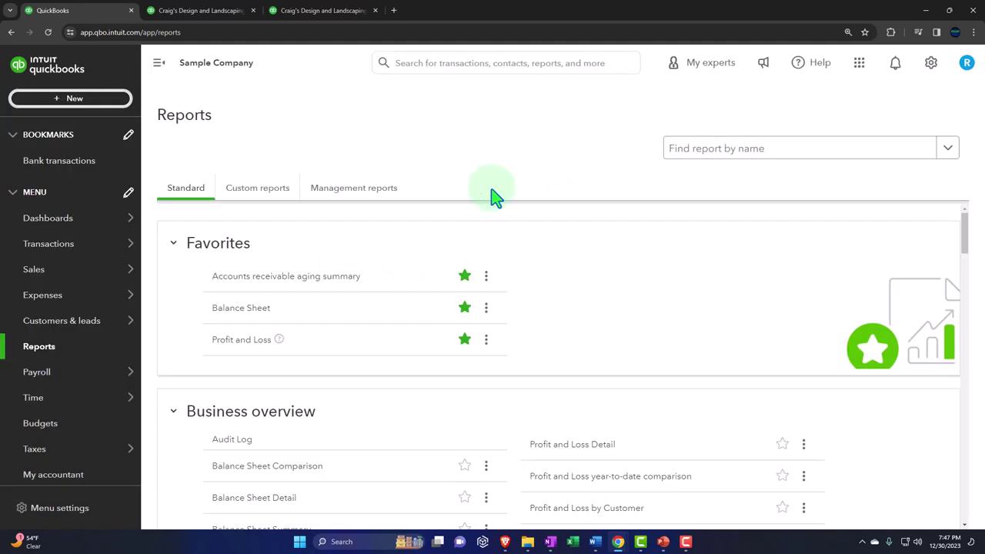
mouse_move(88, 273)
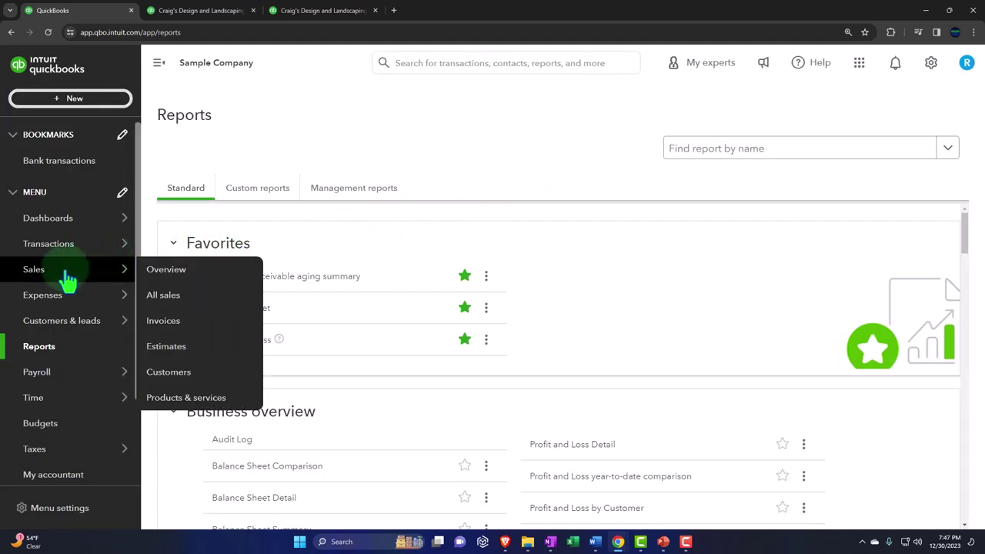
left_click(67, 277)
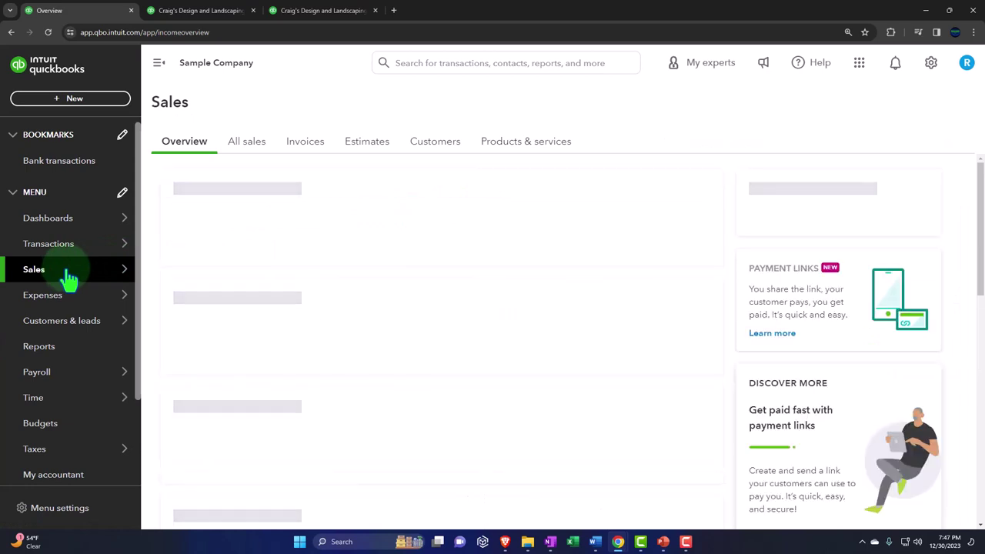
left_click(66, 270)
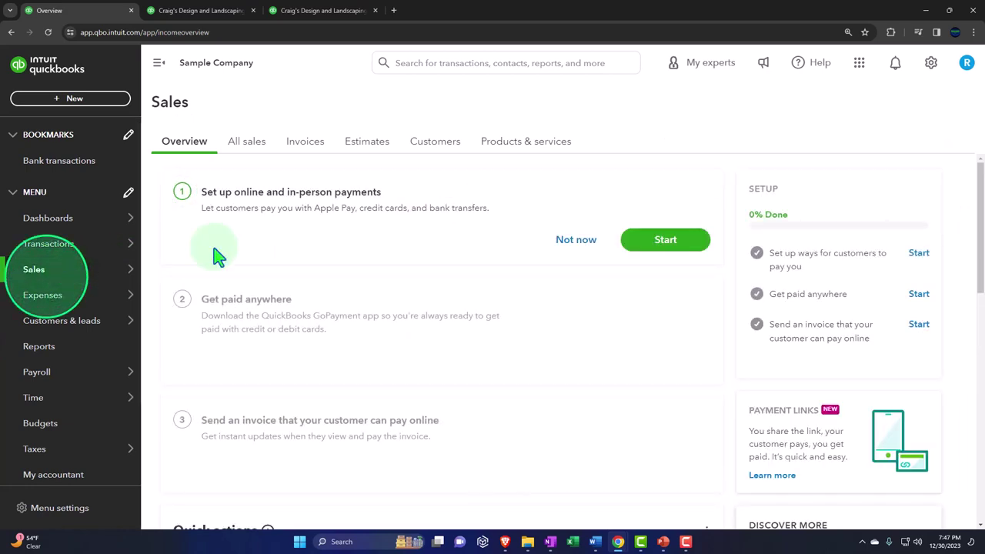
left_click(521, 150)
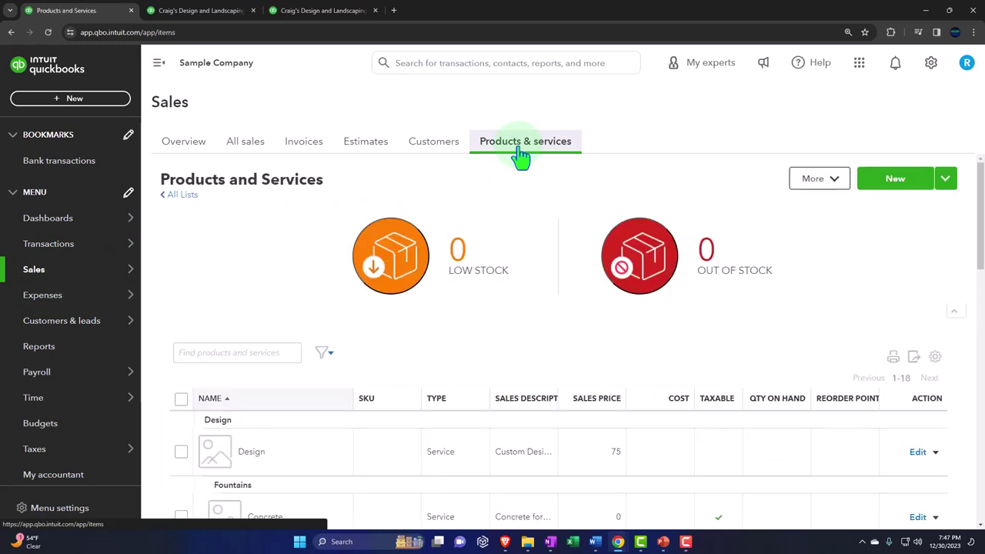
left_click(157, 64)
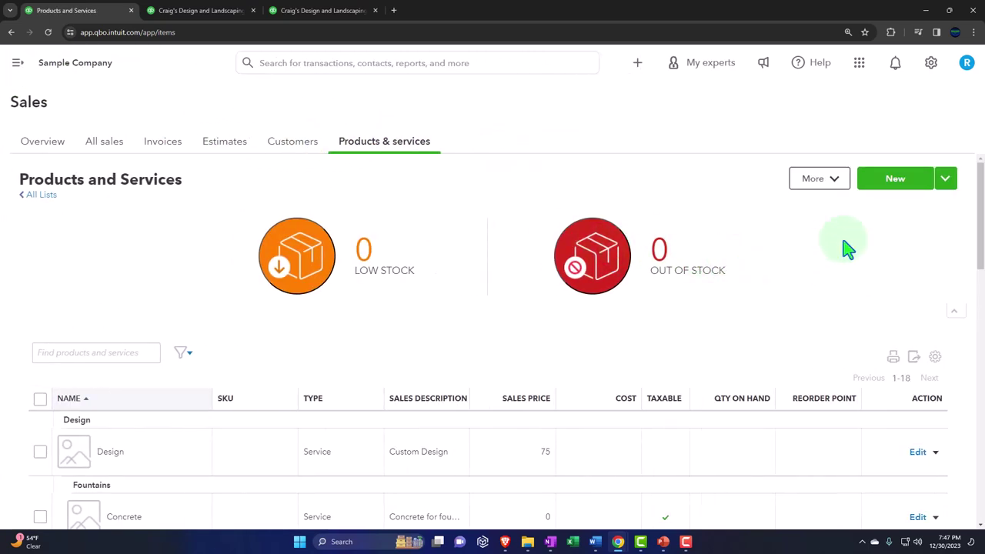
Step: Create a new inventory item named 'Item 1' with 10 on hand
left_click(887, 194)
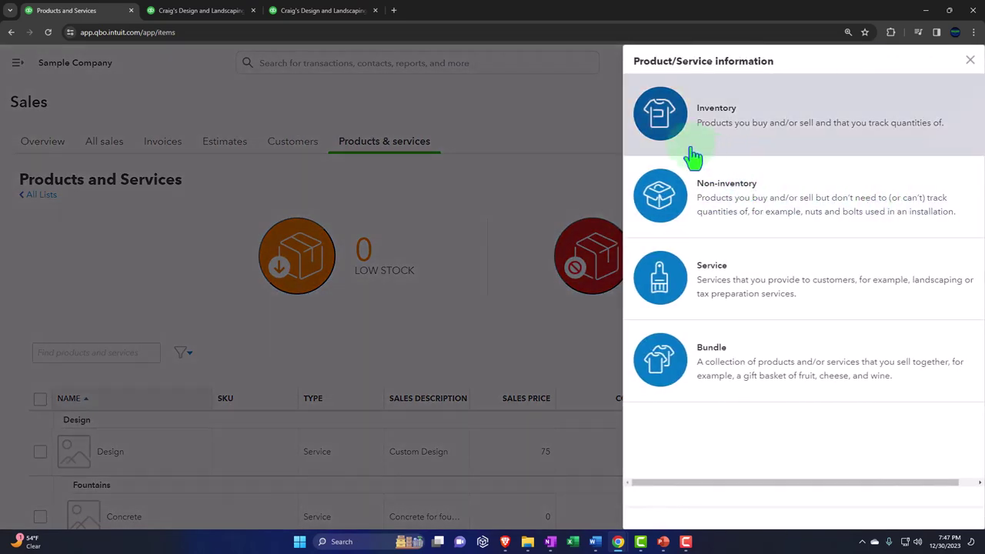
left_click(716, 125)
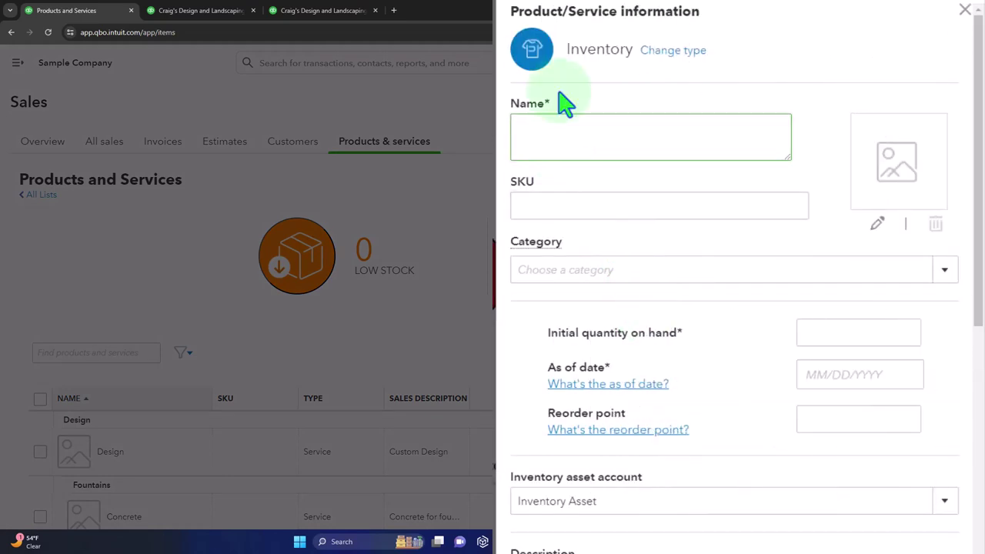
type("Item 1")
key("ctrl+shift+Left")
key("ctrl+shift+Left")
scroll(644, 231, "down", 3)
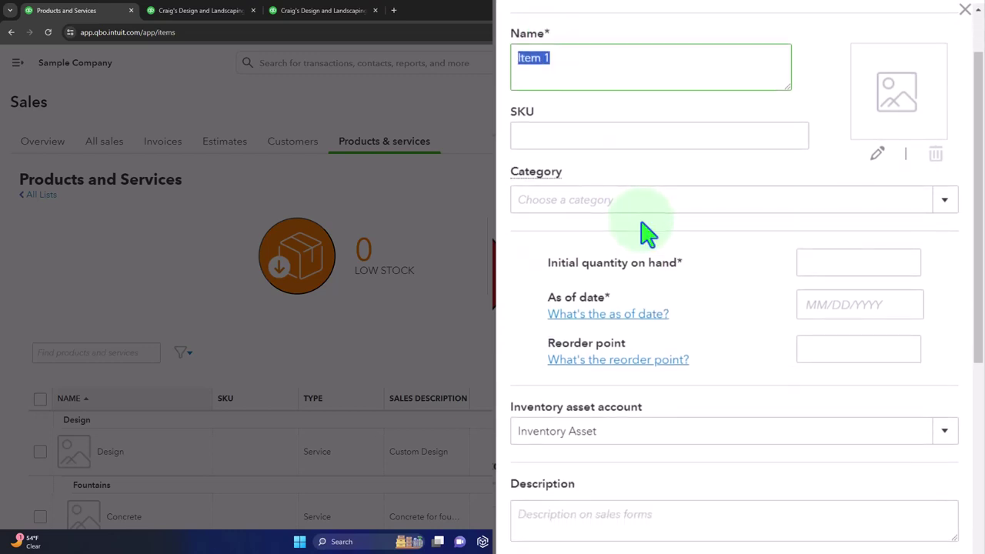
left_click(820, 199)
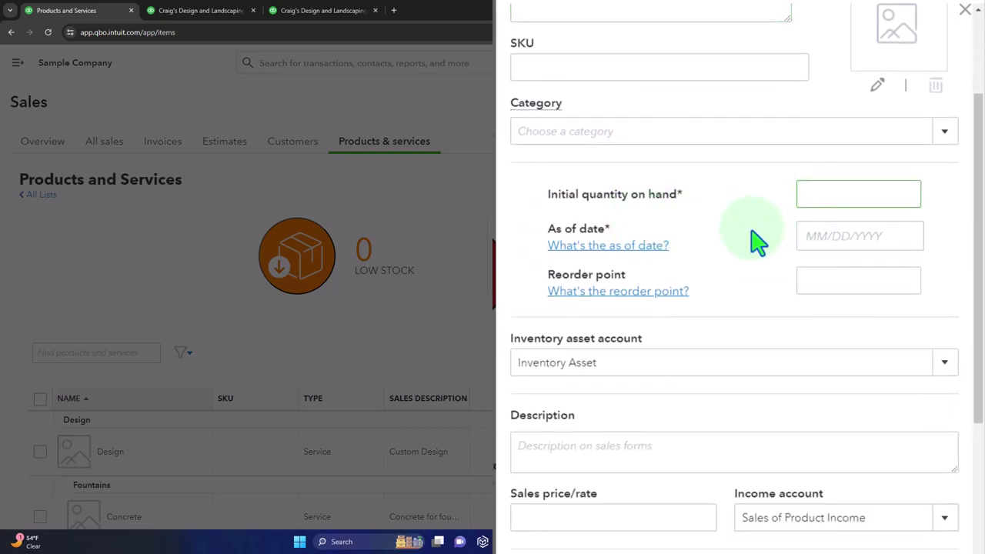
type("10")
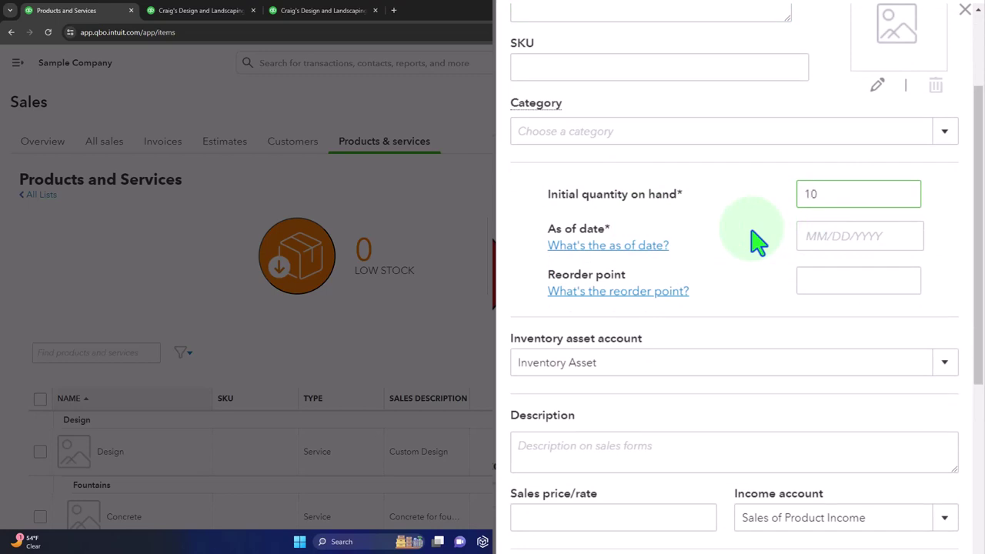
key("Tab")
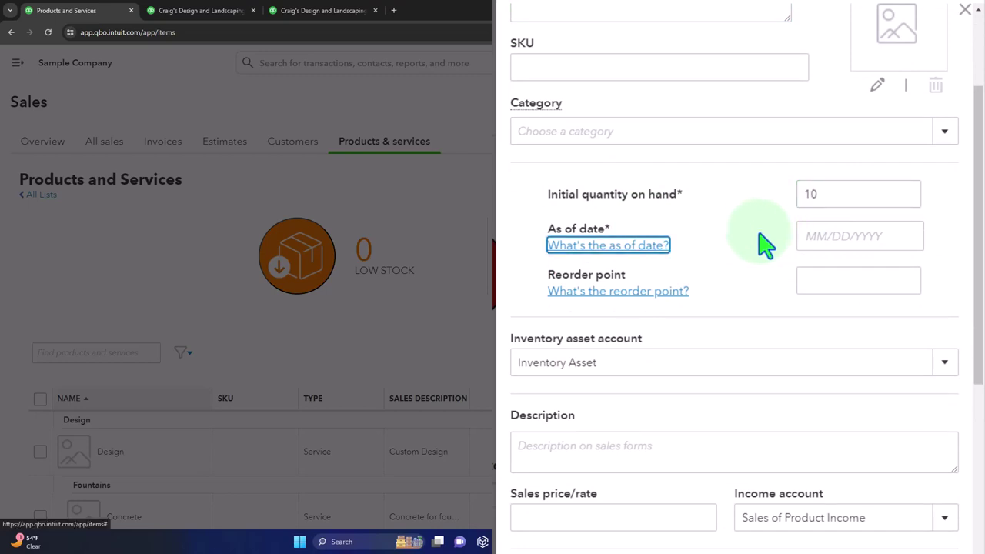
Step: Set the quantity's as of date to 12/01/2023
left_click(808, 236)
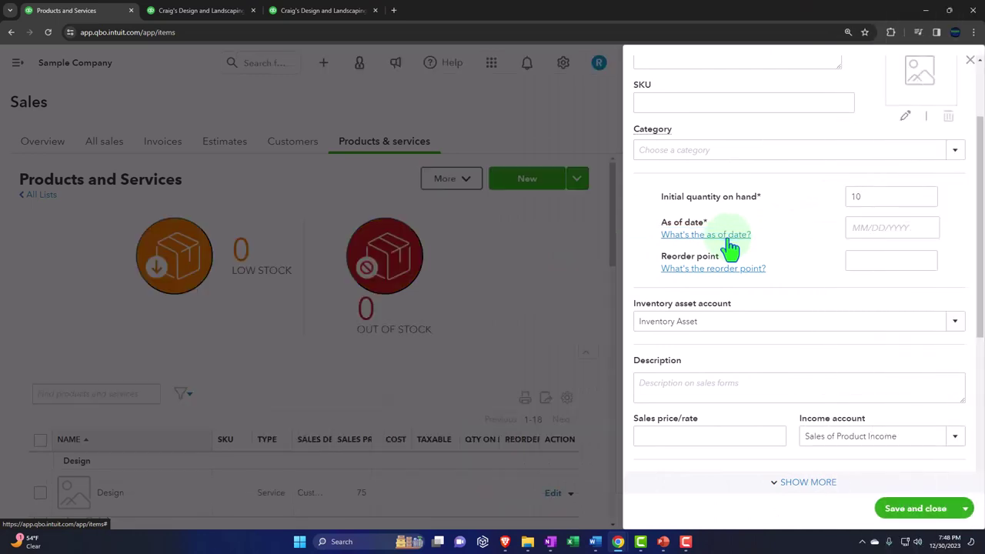
left_click(728, 235)
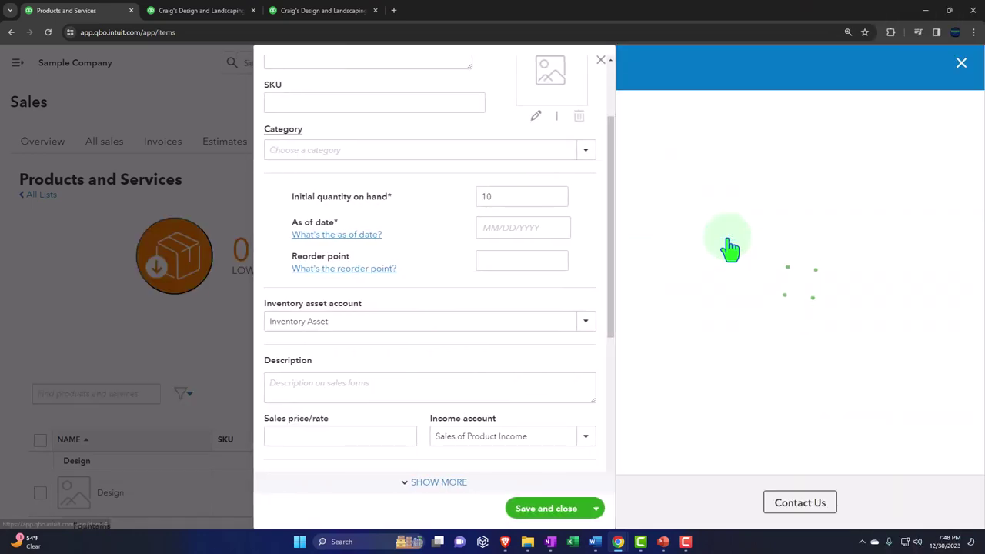
left_click(961, 68)
left_click(870, 231)
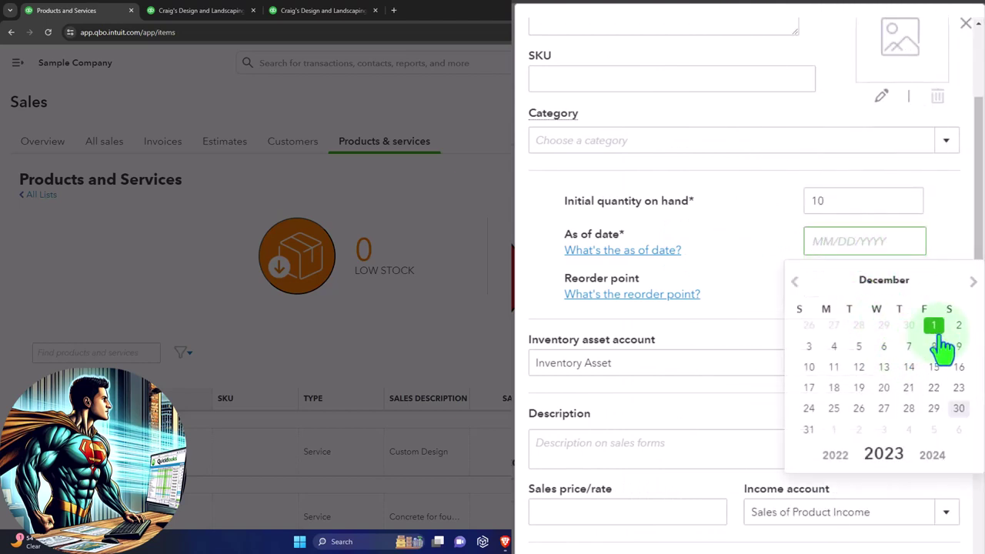
left_click(935, 333)
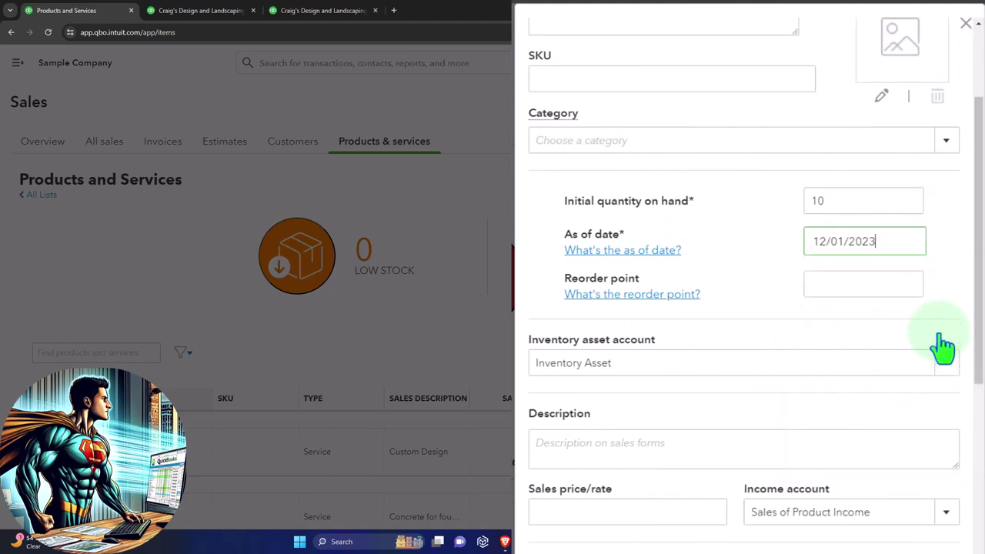
left_click(853, 286)
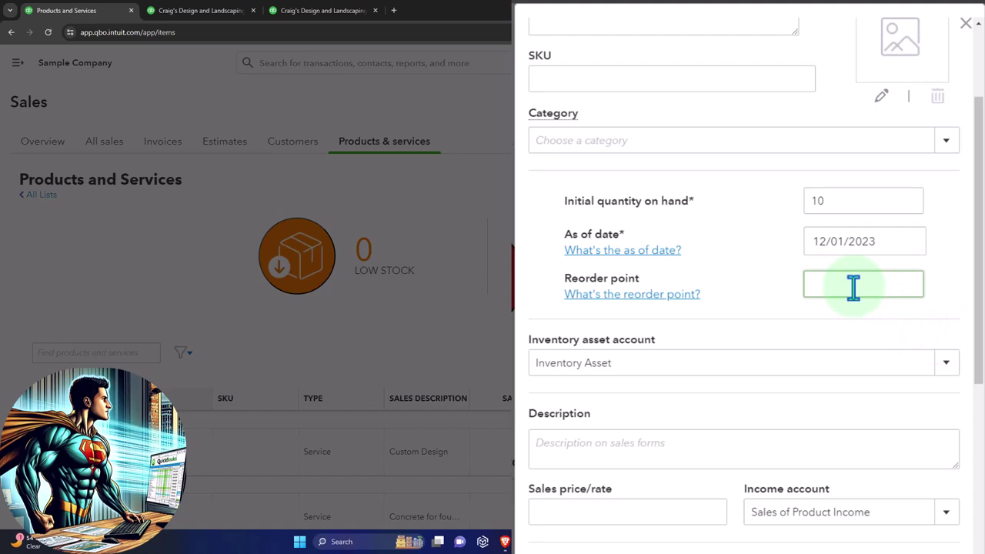
Step: Give Item 1 the sales description 'Item 1' and a sales price of 120
scroll(853, 287, "down", 2)
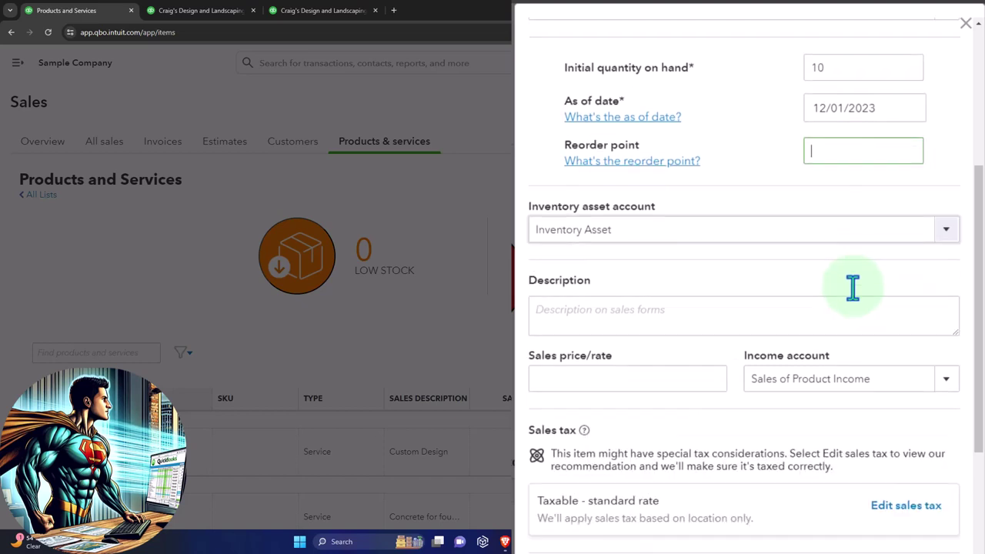
left_click(616, 310)
type("Item 1")
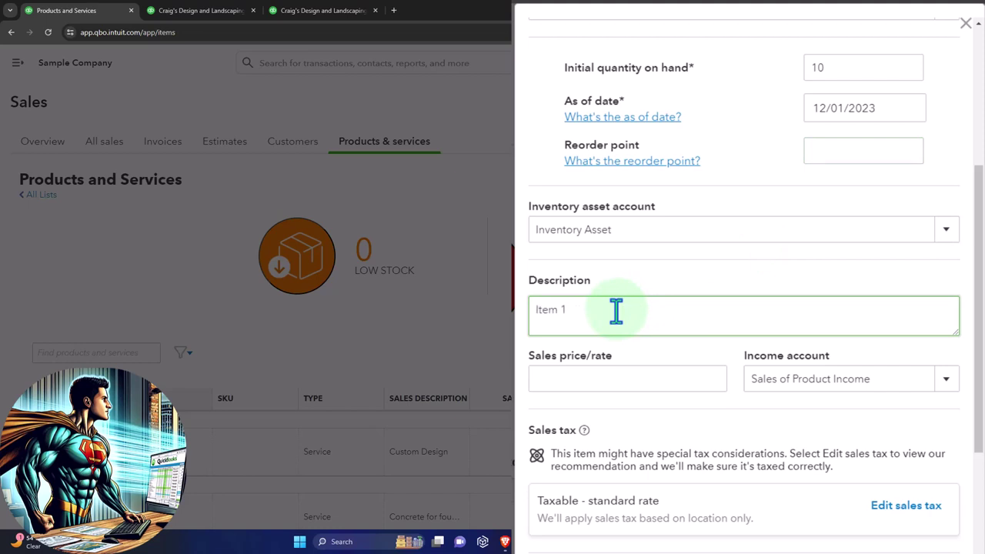
scroll(616, 311, "down", 2)
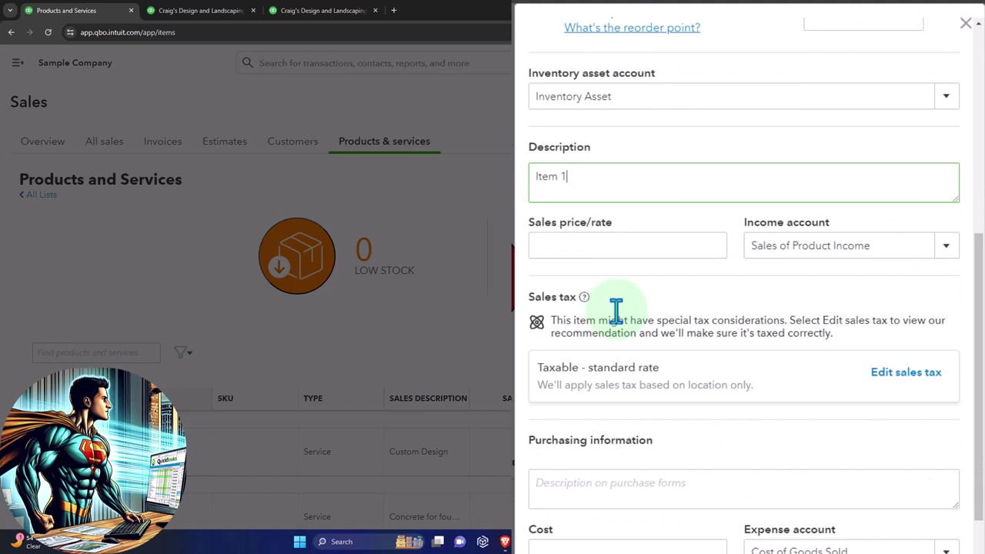
left_click(599, 248)
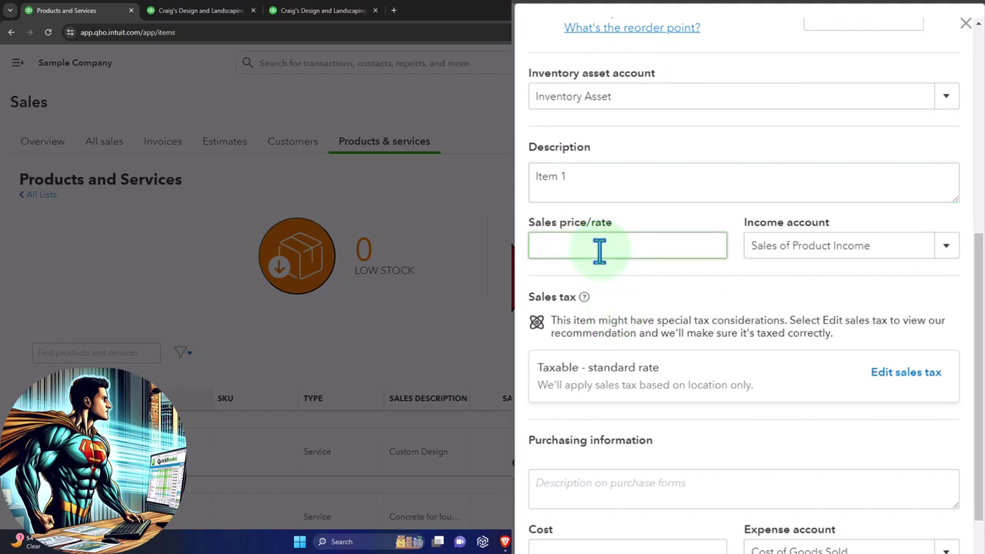
type("100")
key("BackSpace")
key("BackSpace")
type("20")
Step: Enter purchase description 'Item 1' and cost 100, then save the item
scroll(769, 269, "down", 2)
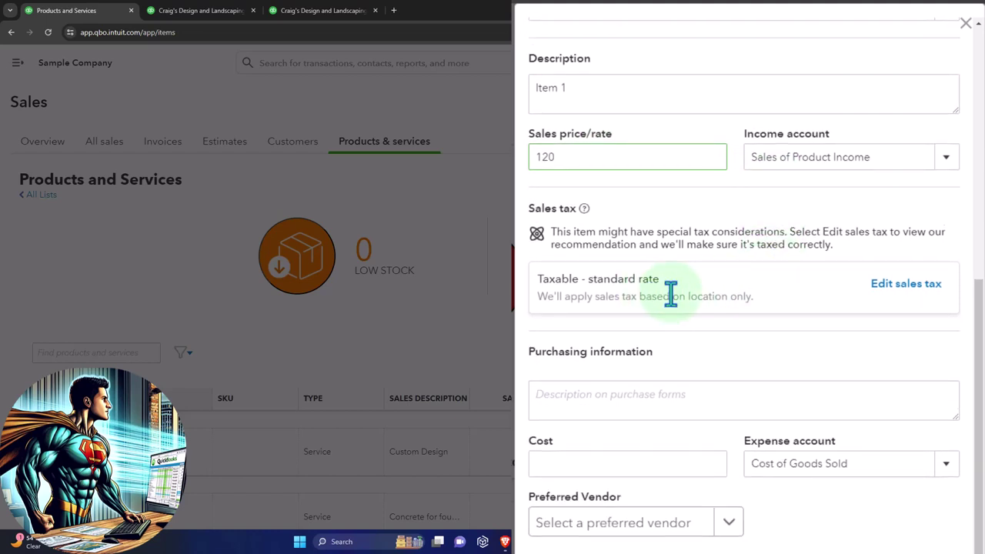
left_click(608, 402)
type("Item 1")
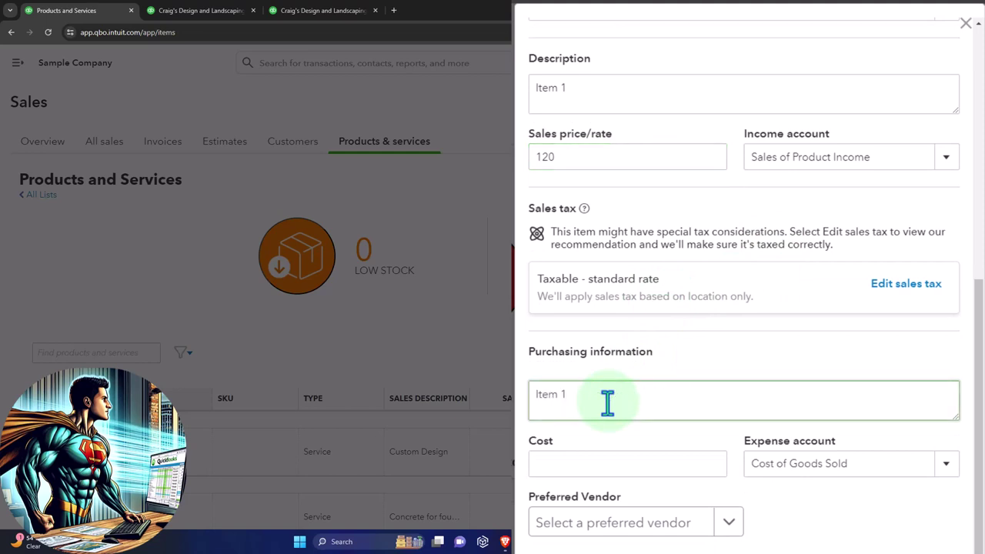
left_click(593, 462)
type("100")
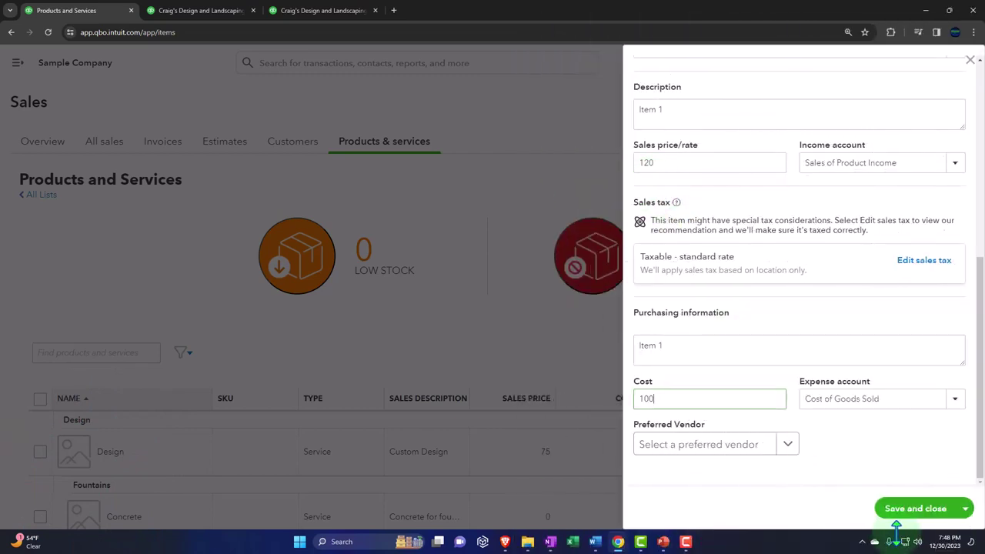
left_click(906, 514)
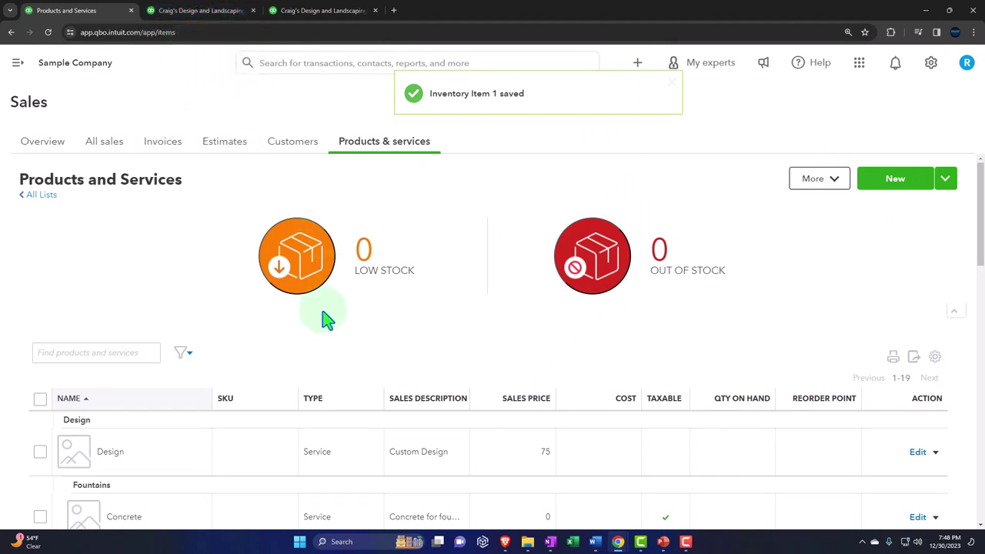
Step: Confirm Item 1 is listed as an Inventory item with 10 on hand, then open + New
scroll(272, 341, "down", 2)
scroll(272, 341, "down", 3)
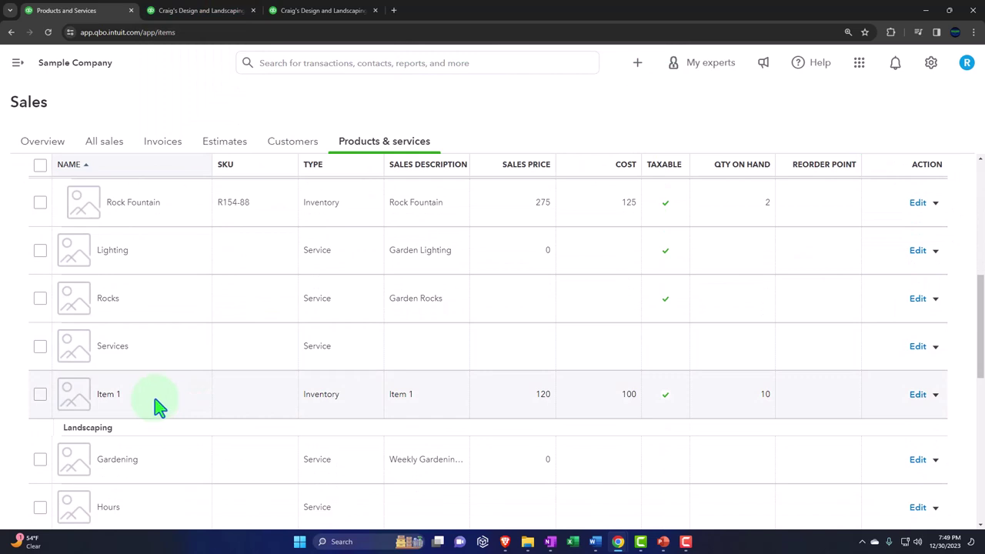
left_click(17, 62)
left_click(68, 98)
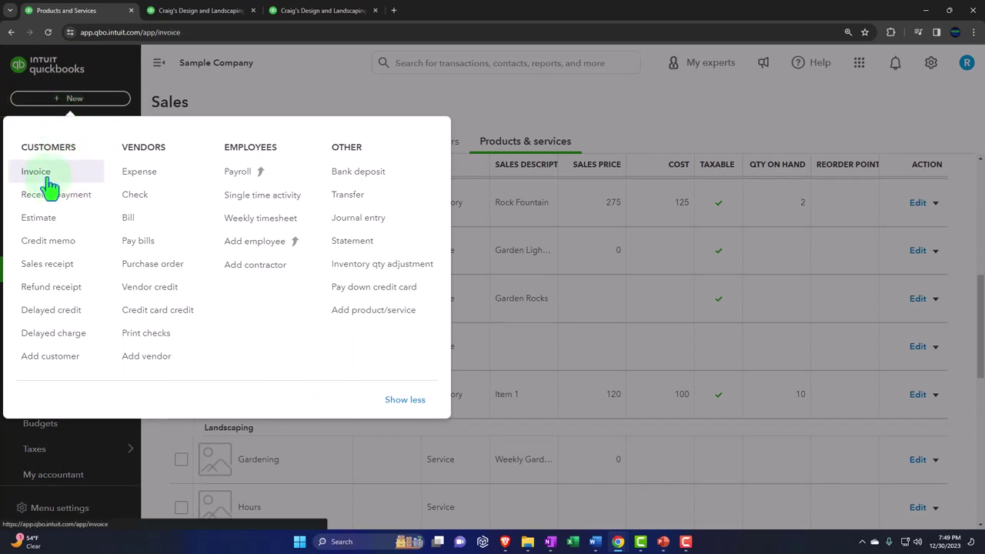
Step: Put Item 1 on a new invoice line at 120, giving a $120.00 balance due, then close it
left_click(44, 172)
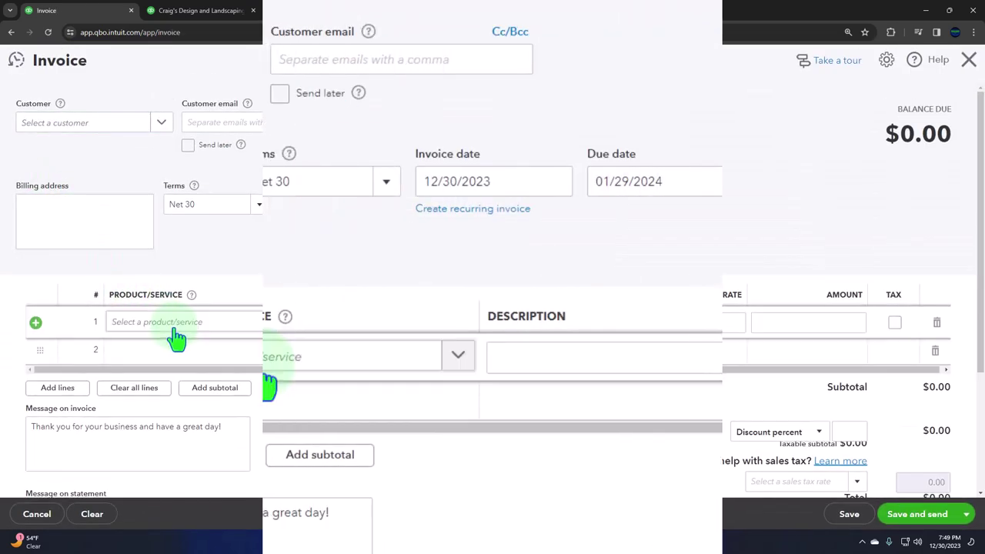
left_click(173, 334)
type("i")
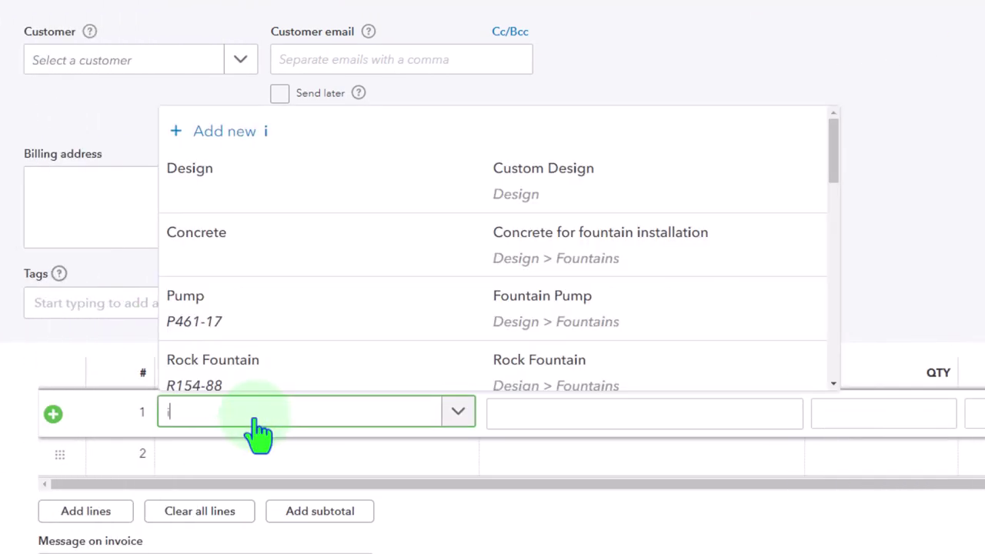
type("te")
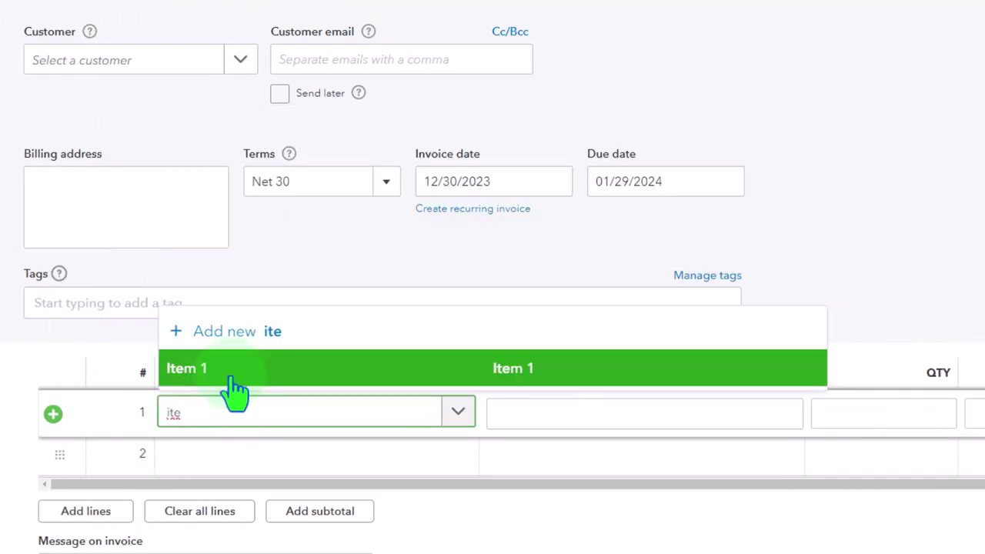
left_click(229, 377)
key("Tab")
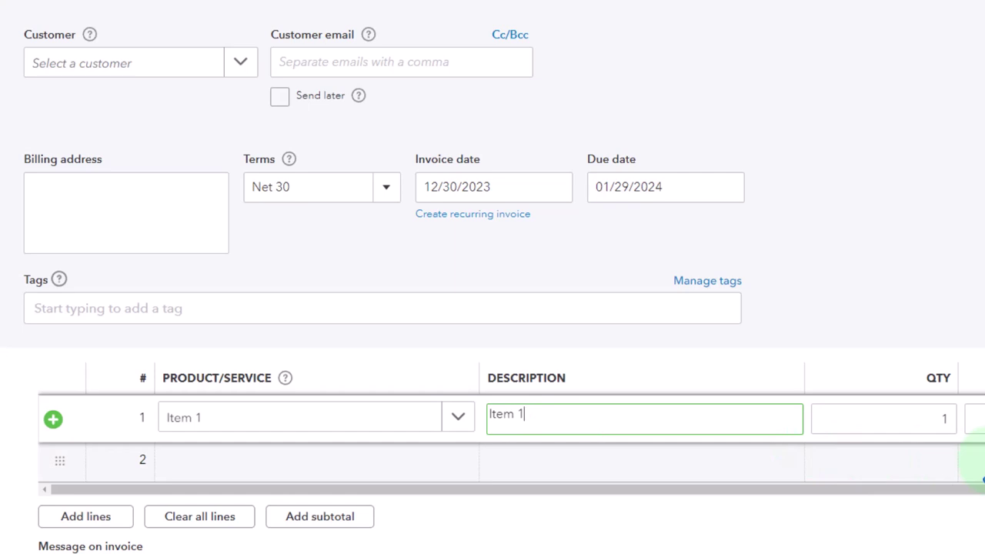
left_click(733, 464)
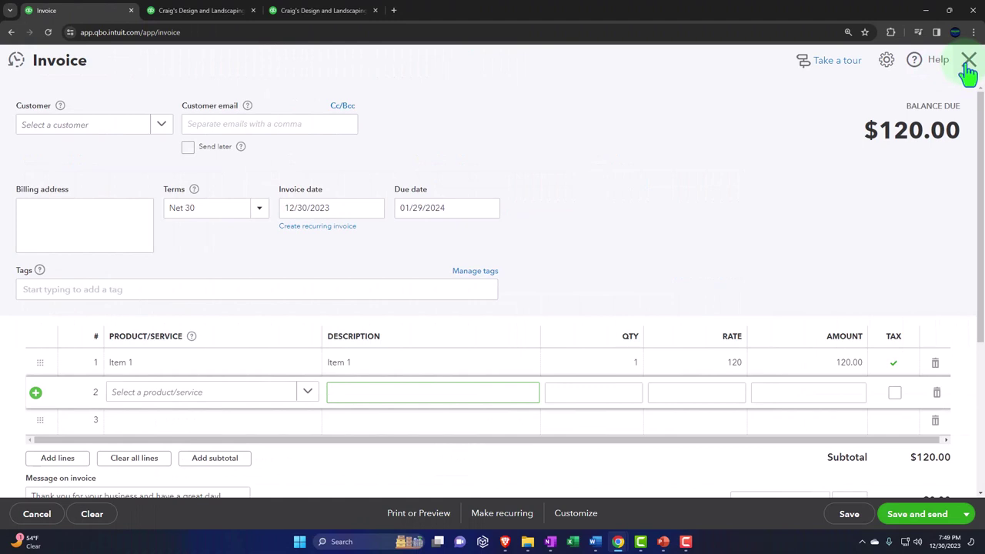
left_click(967, 64)
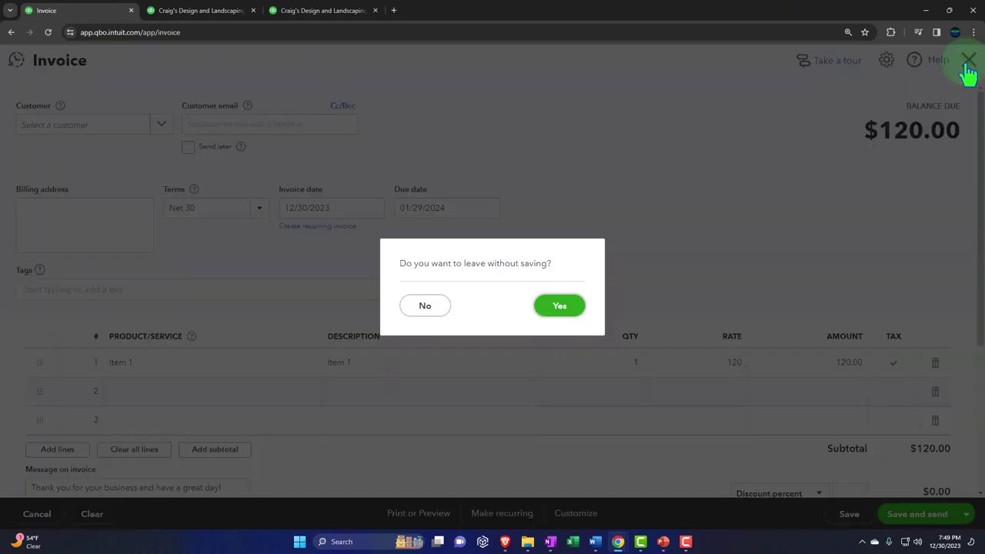
Step: Discard the invoice unsaved and rerun the Balance Sheet to show Inventory Asset at 1,596.25
left_click(559, 307)
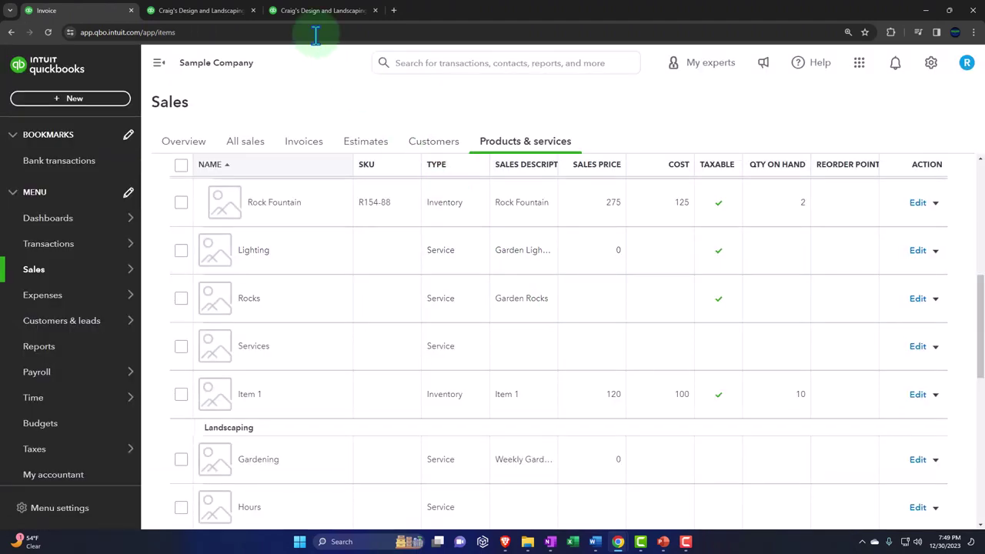
left_click(223, 12)
scroll(368, 222, "up", 2)
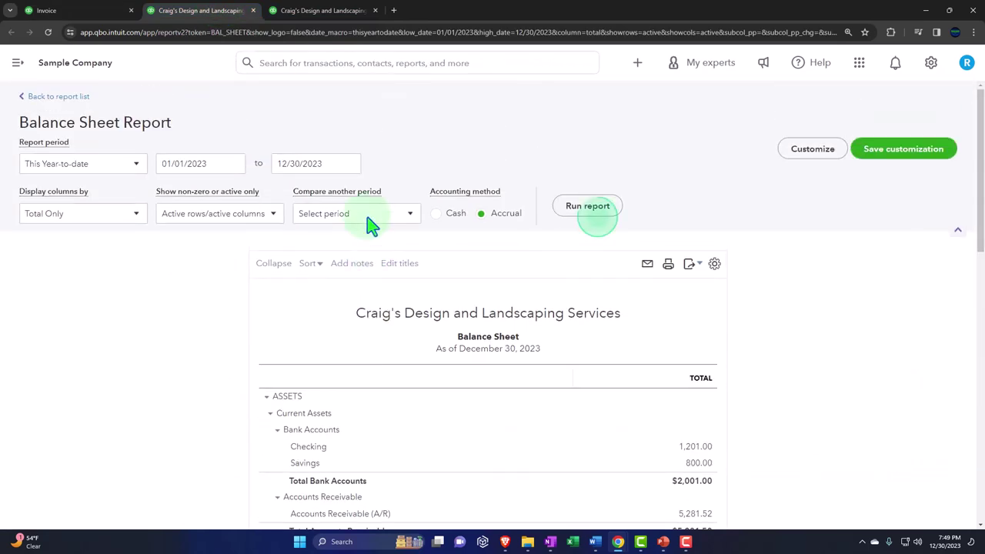
left_click(590, 209)
scroll(592, 223, "down", 2)
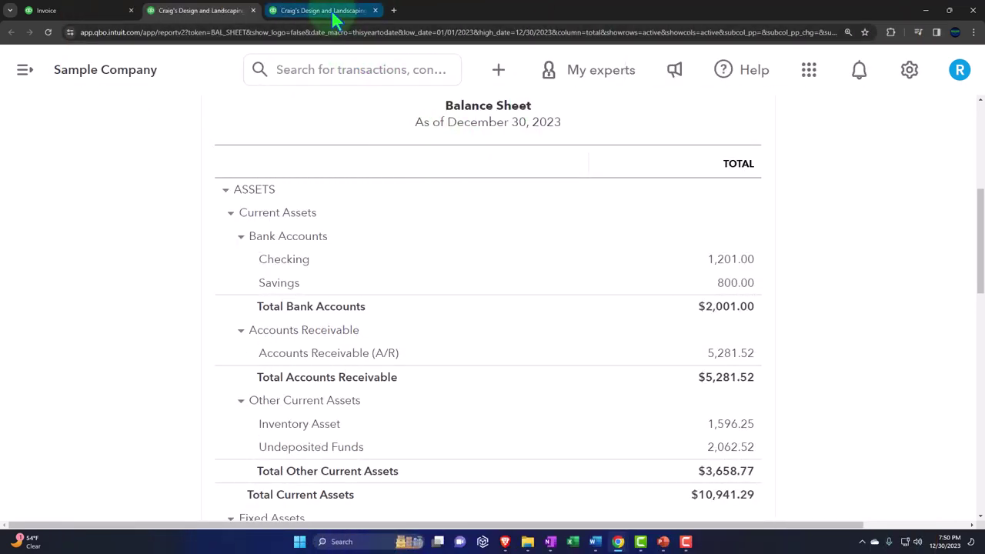
Step: Duplicate the Profit and Loss tab and open the Inventory Valuation Summary report via search 'inve'
left_click(323, 10)
right_click(335, 20)
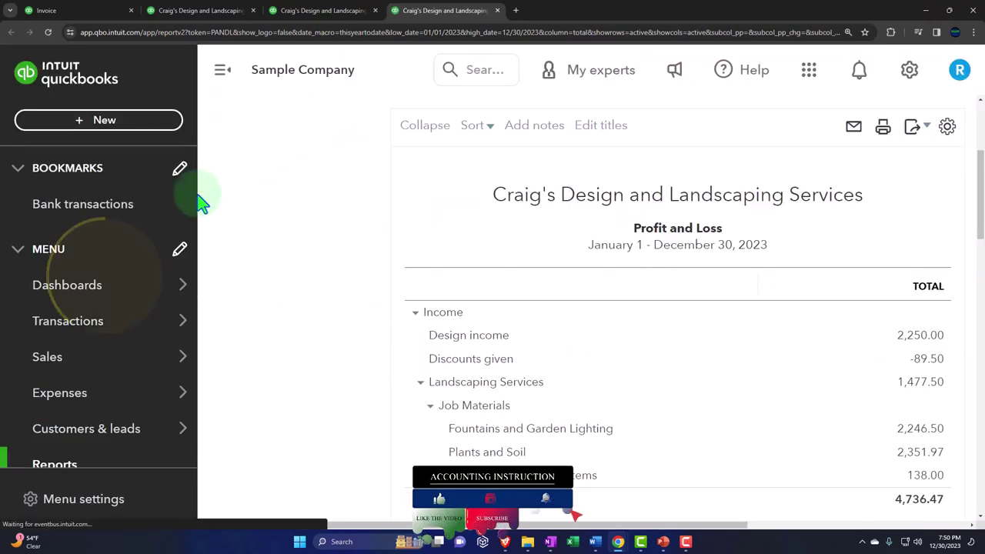
left_click(142, 283)
scroll(143, 283, "down", 2)
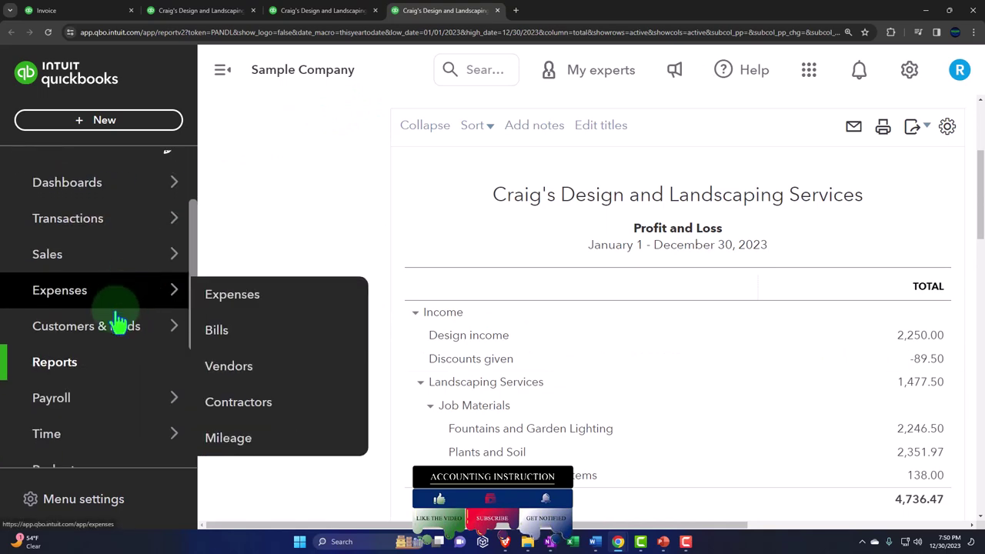
left_click(88, 368)
left_click(221, 70)
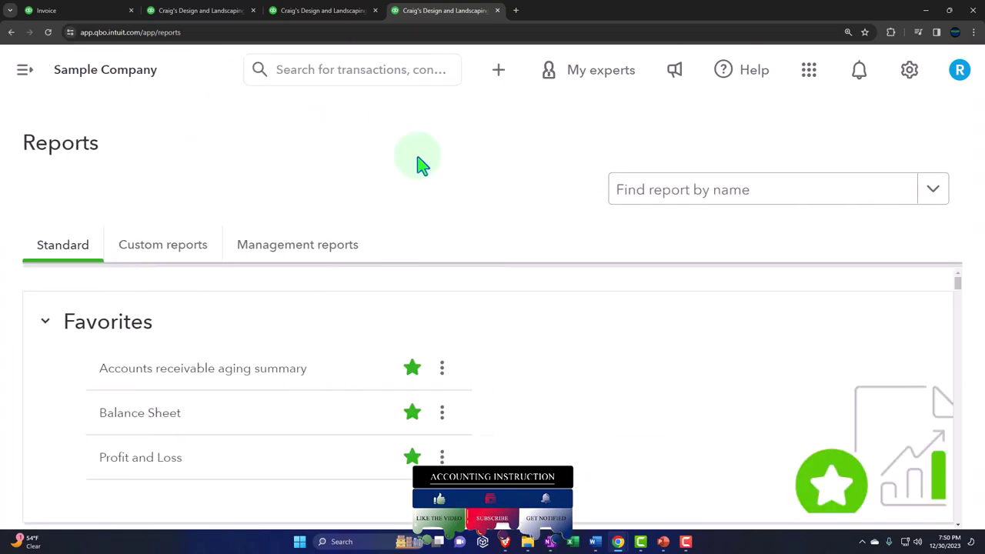
left_click(662, 192)
type("inve")
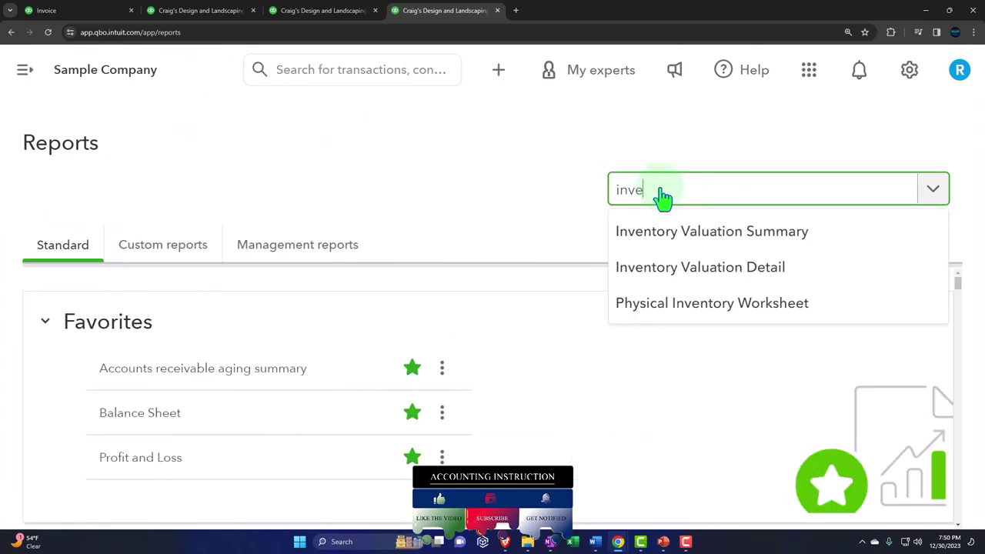
left_click(796, 231)
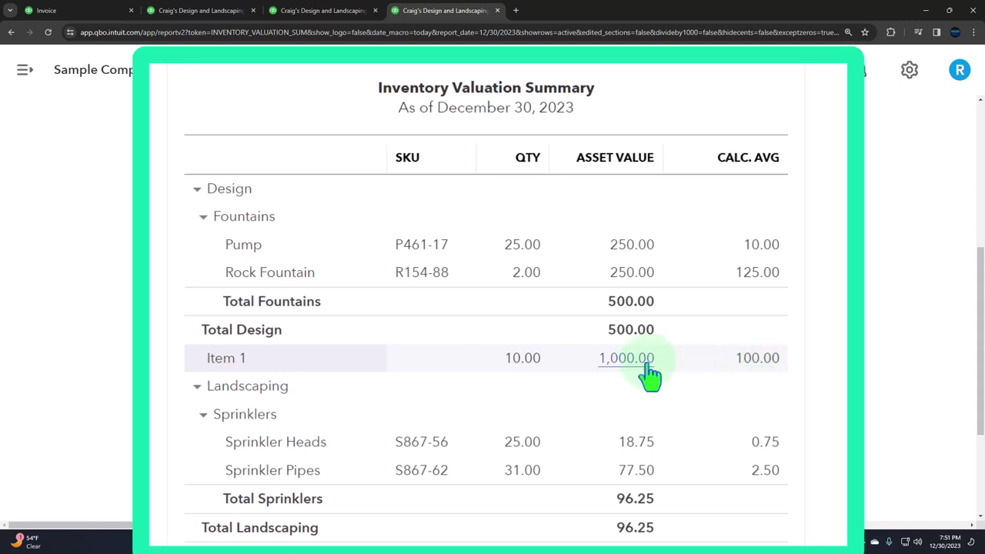
Step: Compare the valuation report's $1,596.25 total, with Item 1 at 1,000.00, against the Balance Sheet's Inventory Asset
scroll(651, 376, "down", 1)
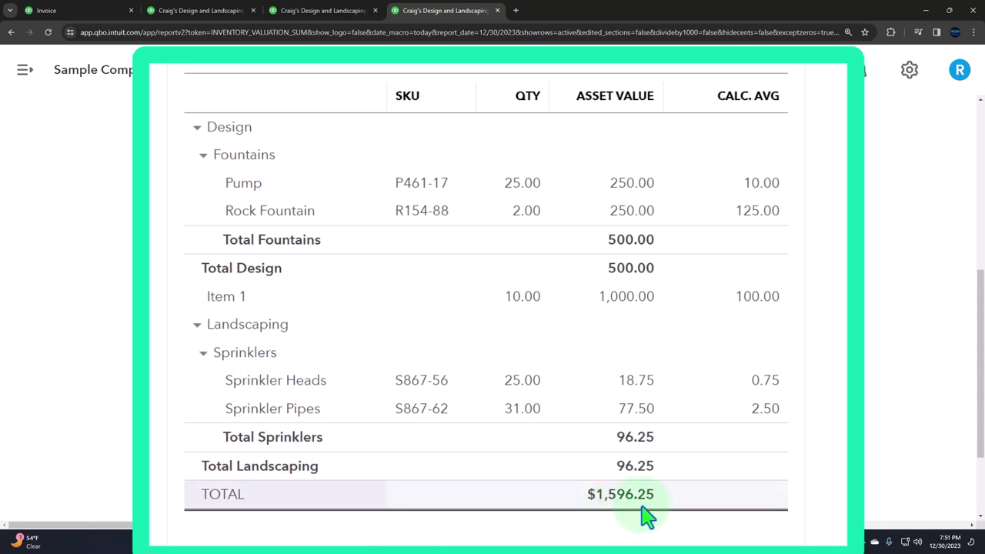
left_click(200, 10)
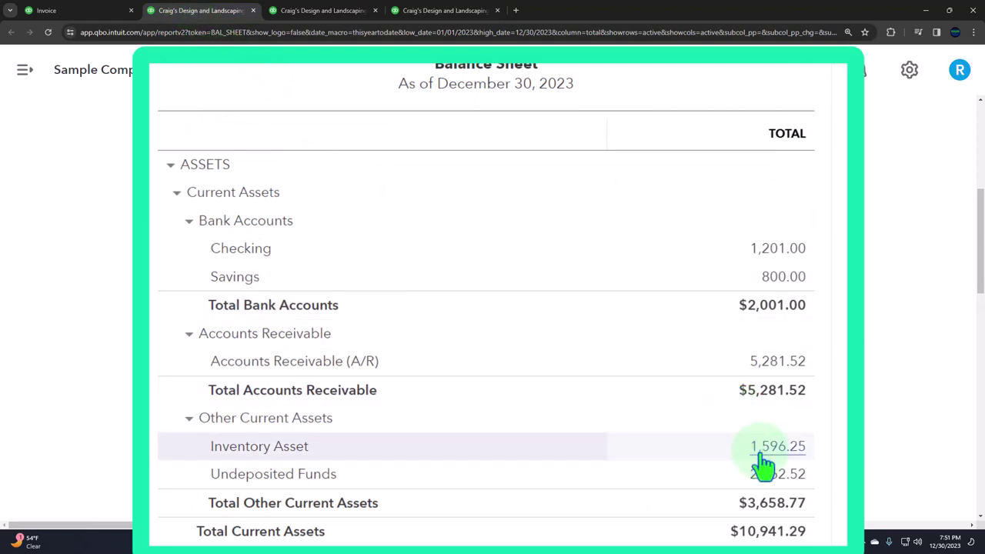
left_click(438, 11)
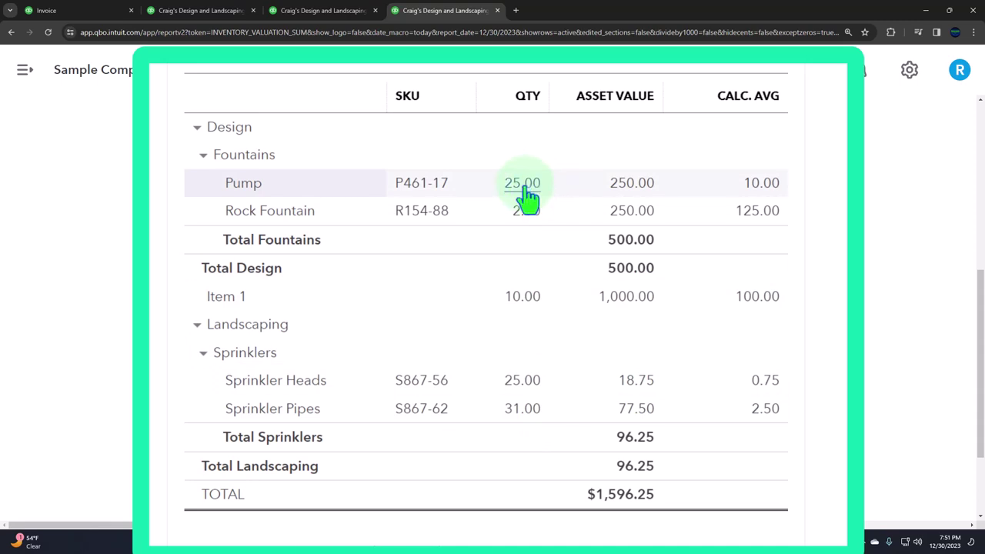
scroll(523, 308, "down", 1)
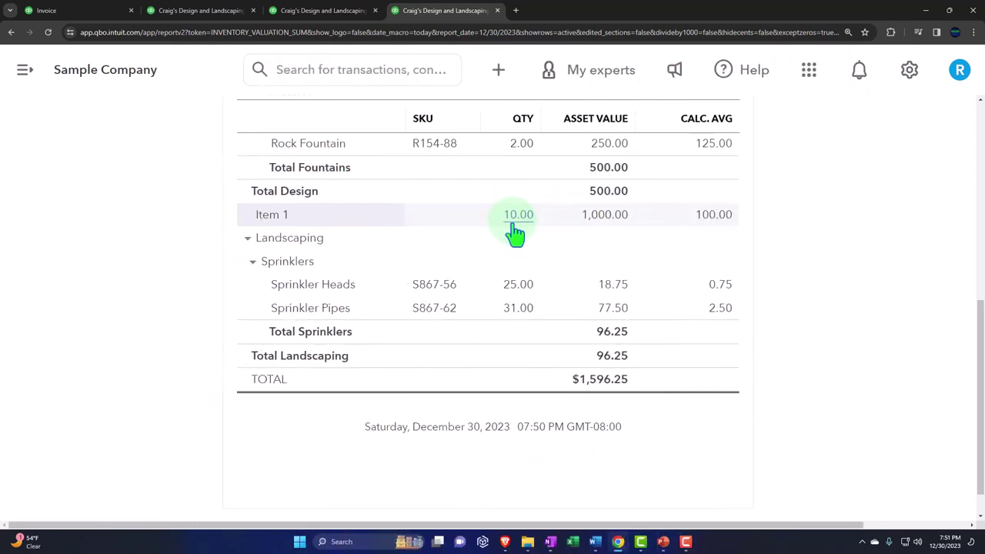
left_click(206, 20)
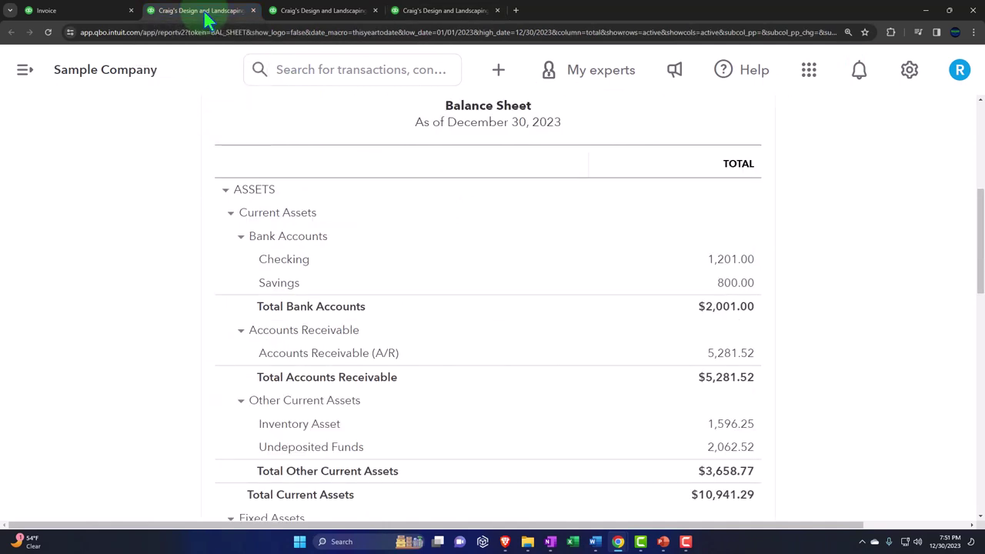
Step: Start Inventory Quantity Adjustment #2 dated 12/30/2023, rechecking the Inventory Valuation Summary tab
left_click(96, 20)
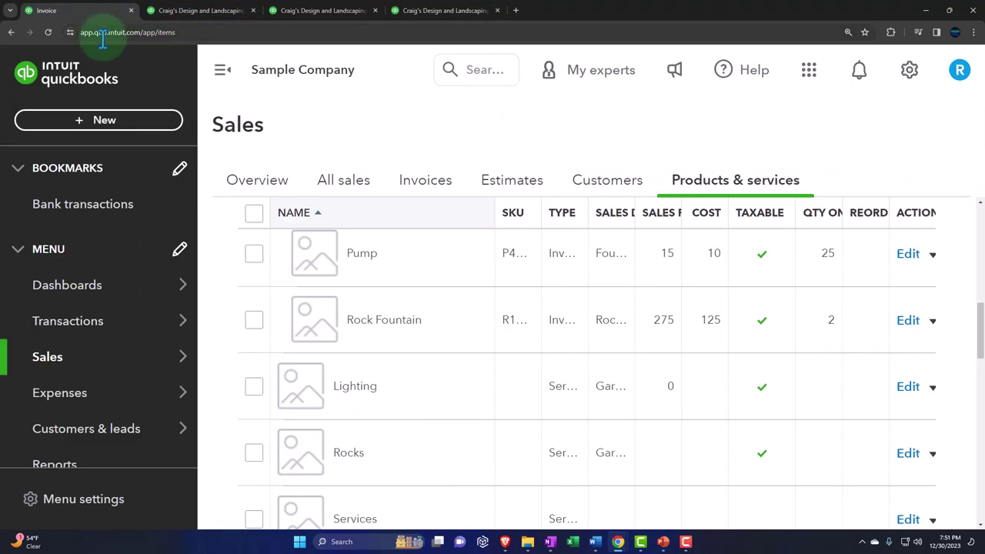
left_click(103, 122)
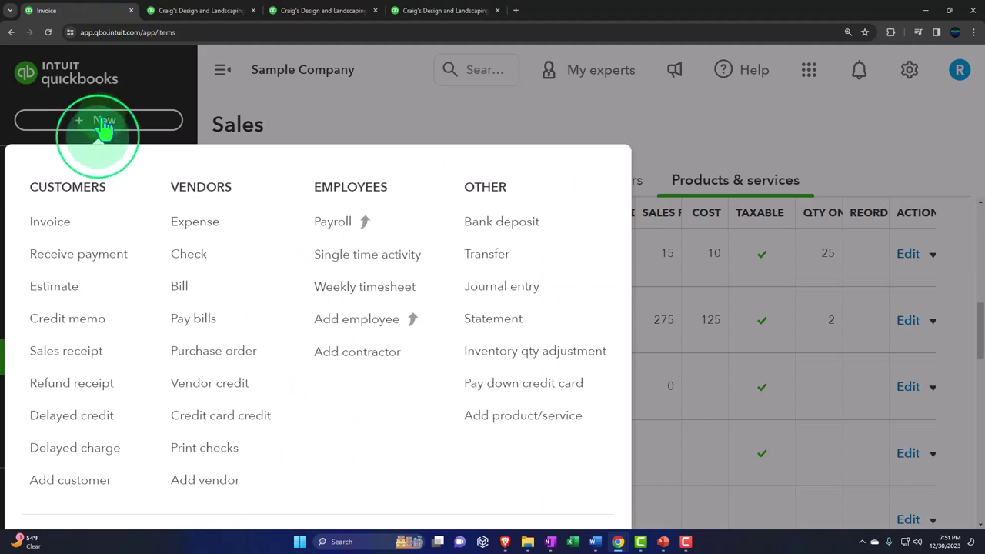
left_click(541, 368)
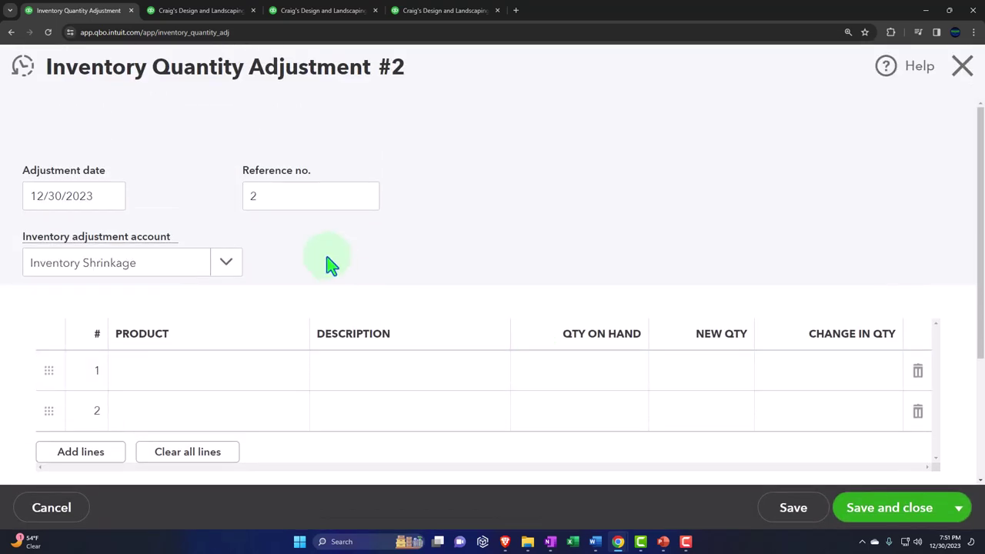
key("ctrl+minus")
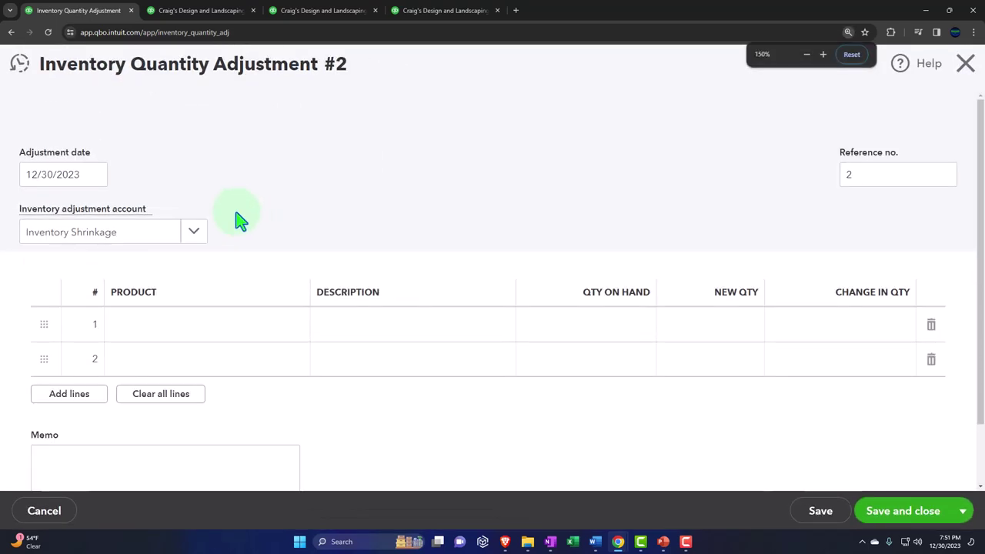
left_click(80, 176)
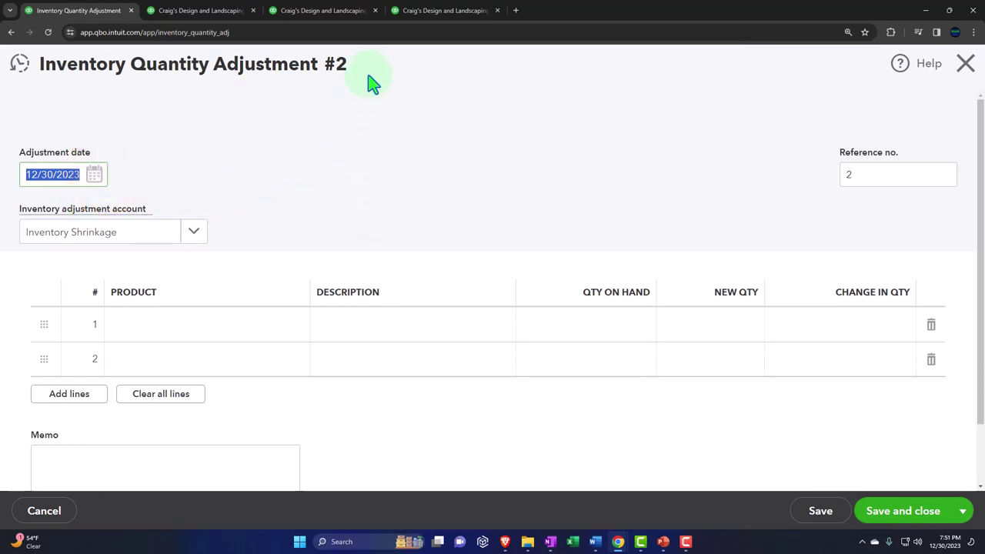
left_click(424, 11)
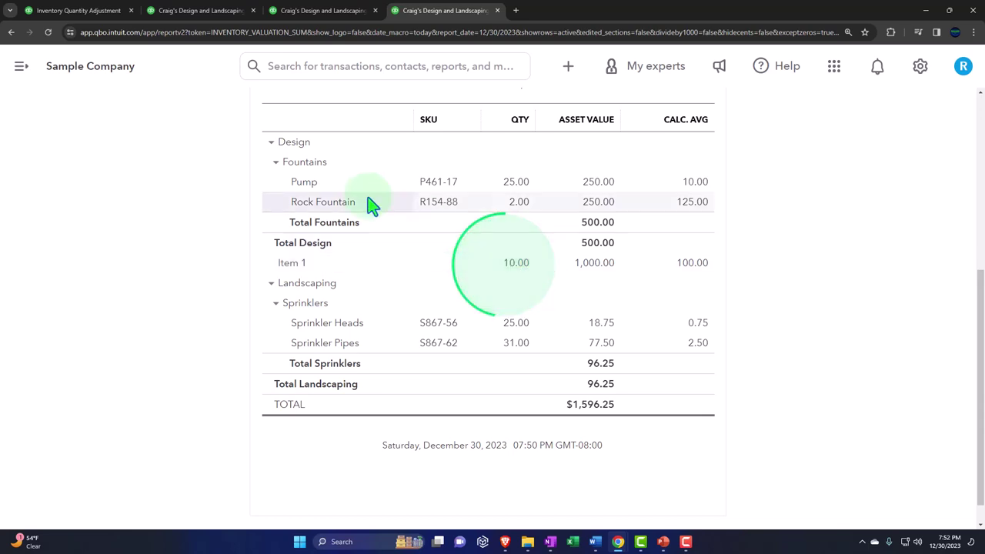
left_click(86, 15)
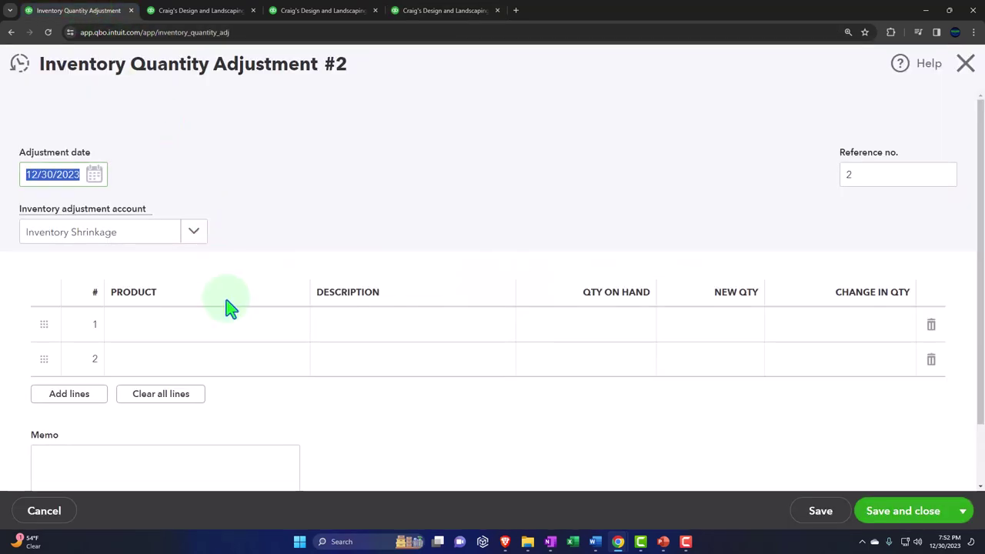
Step: Keep Inventory Shrinkage as the adjustment account
left_click(193, 231)
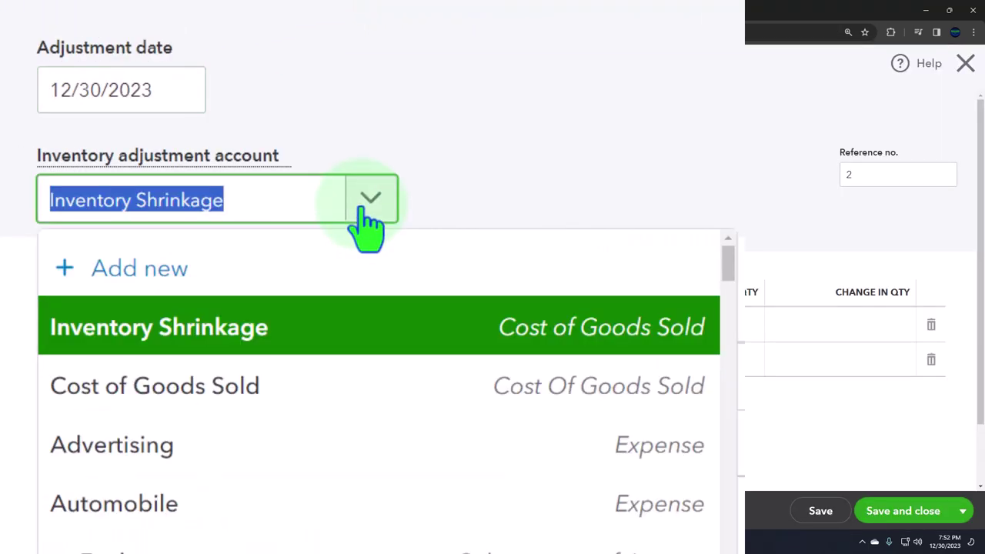
left_click(651, 141)
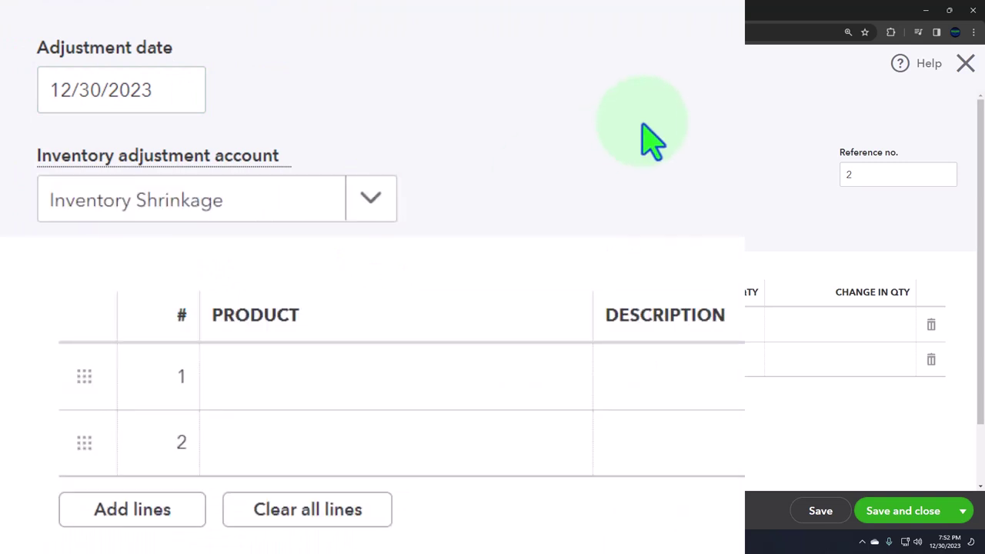
key("ctrl+minus")
left_click(322, 154)
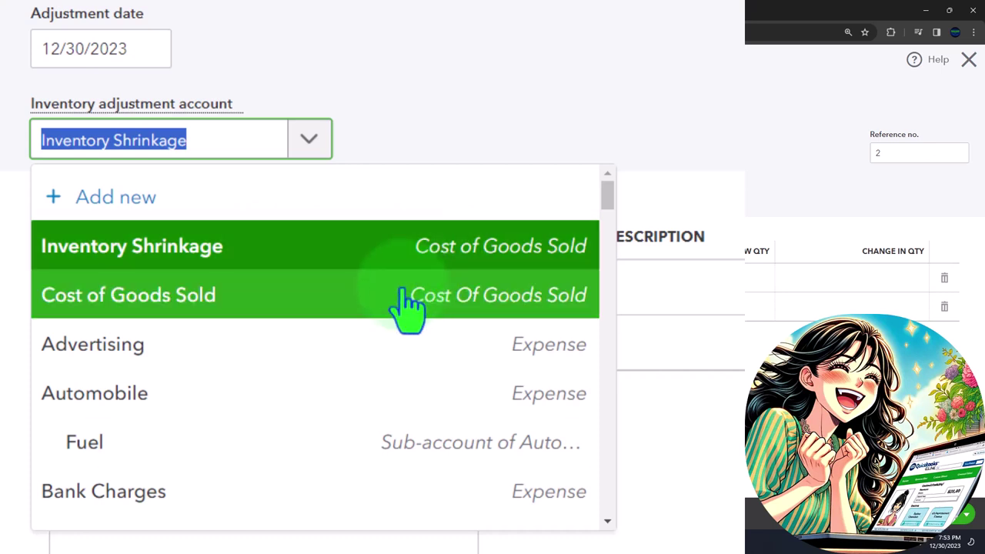
key("Tab")
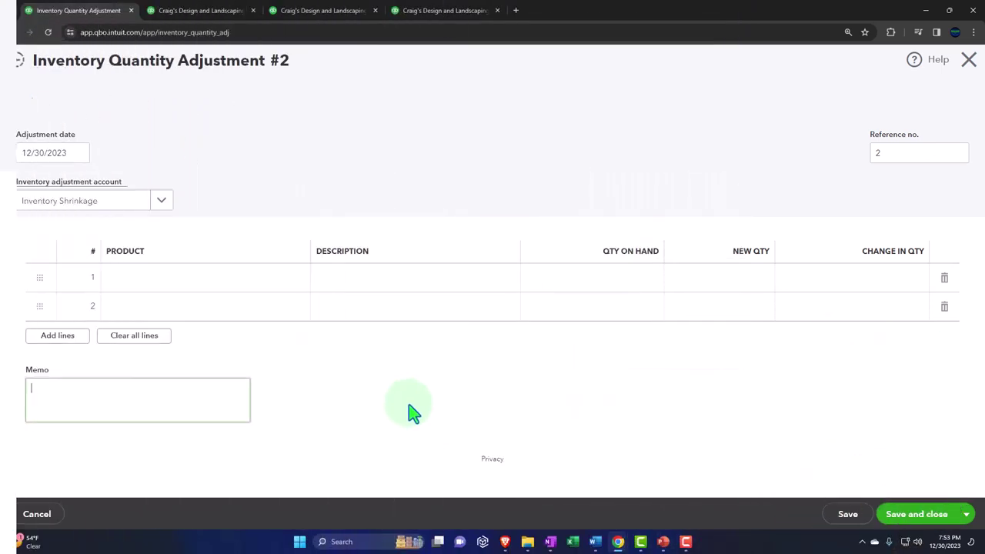
Step: Add Item 1 on the first adjustment line with a new quantity of 8
left_click(184, 287)
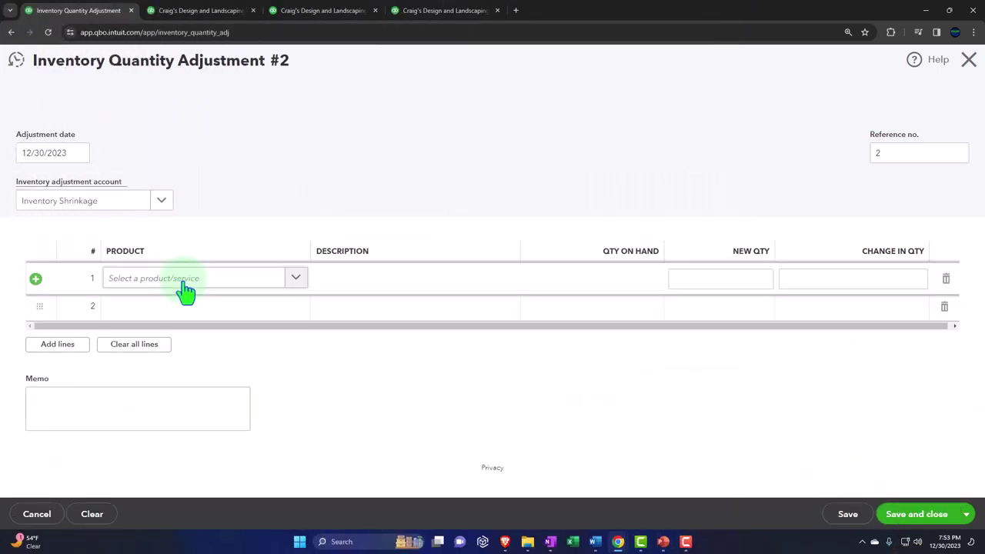
left_click(184, 286)
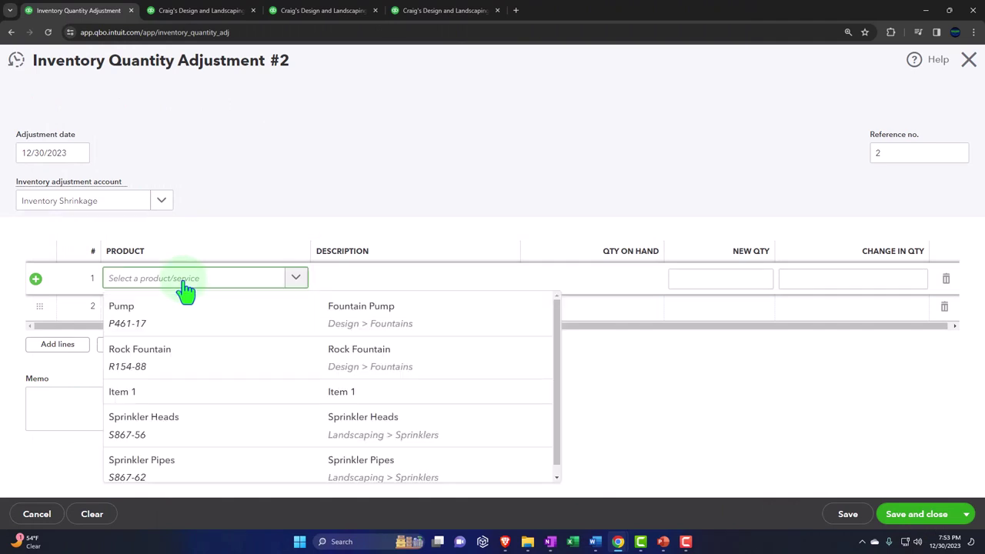
type("Item 1")
left_click(233, 285)
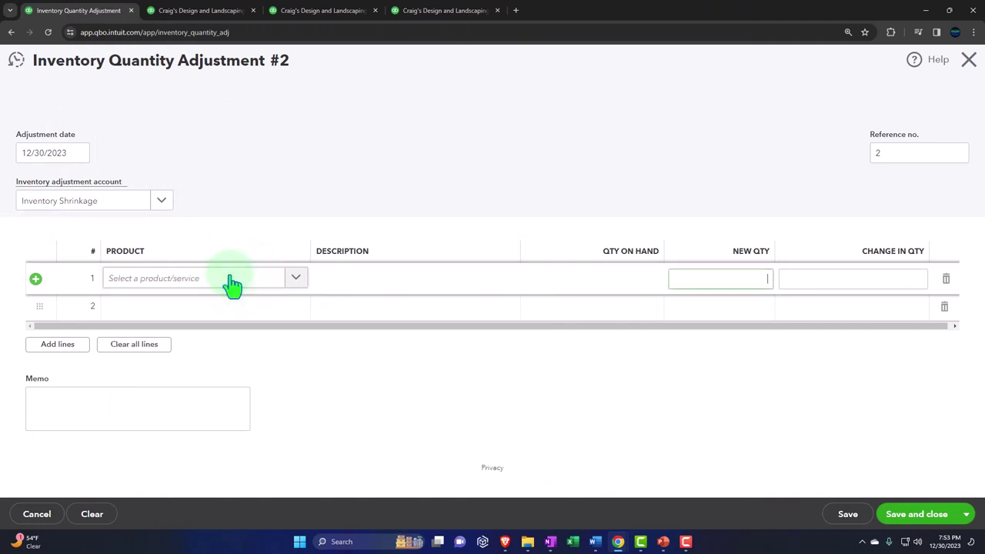
left_click(229, 284)
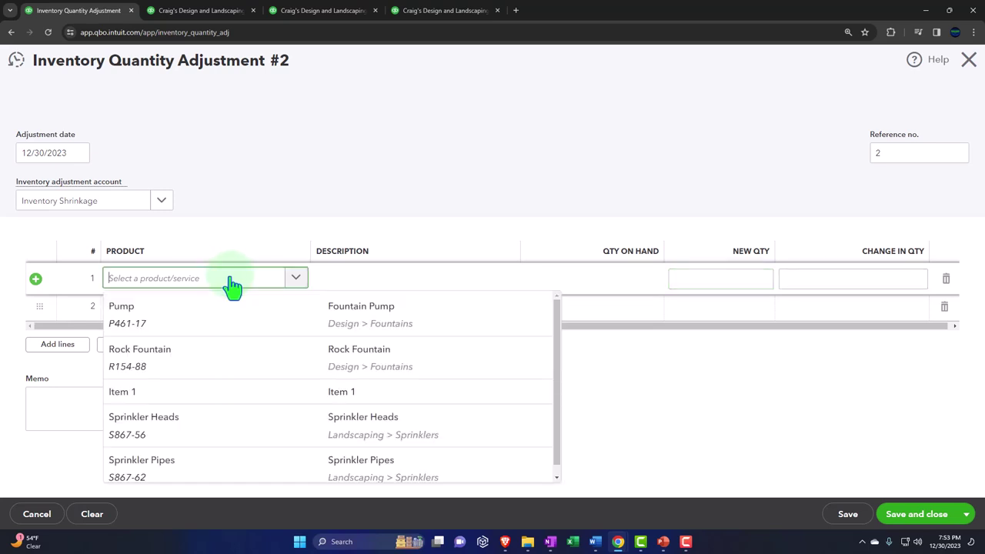
left_click(178, 394)
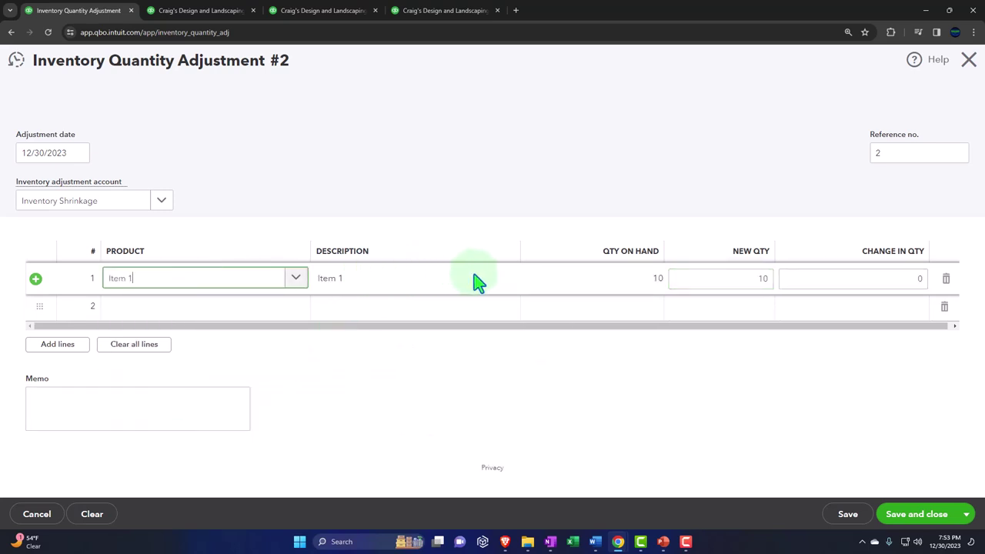
left_click(734, 280)
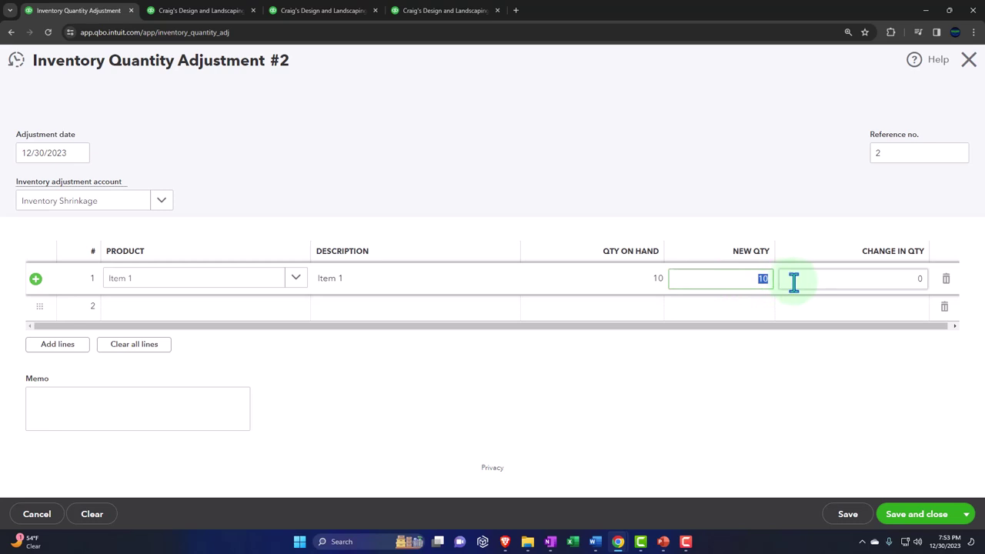
left_click(789, 354)
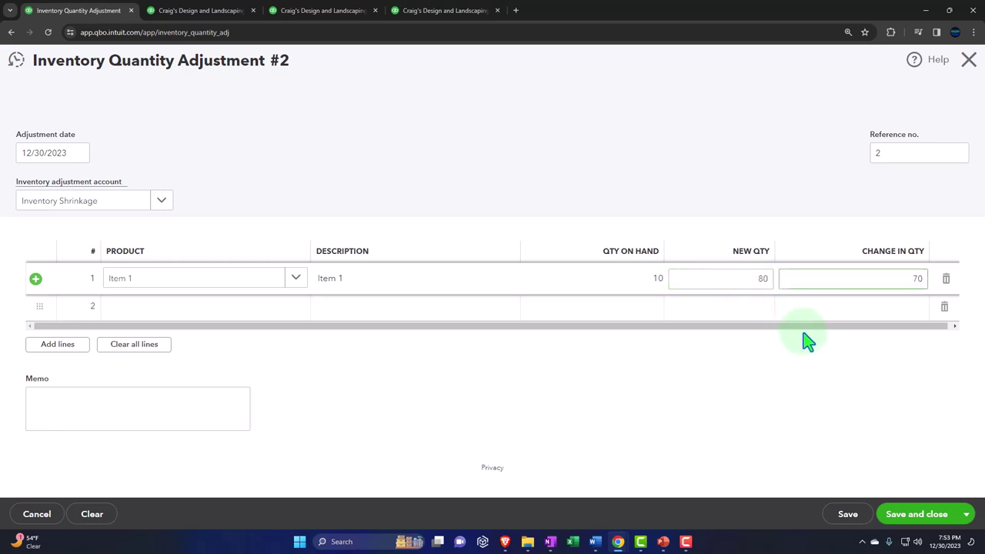
left_click(754, 279)
type("8")
key("Tab")
left_click(796, 389)
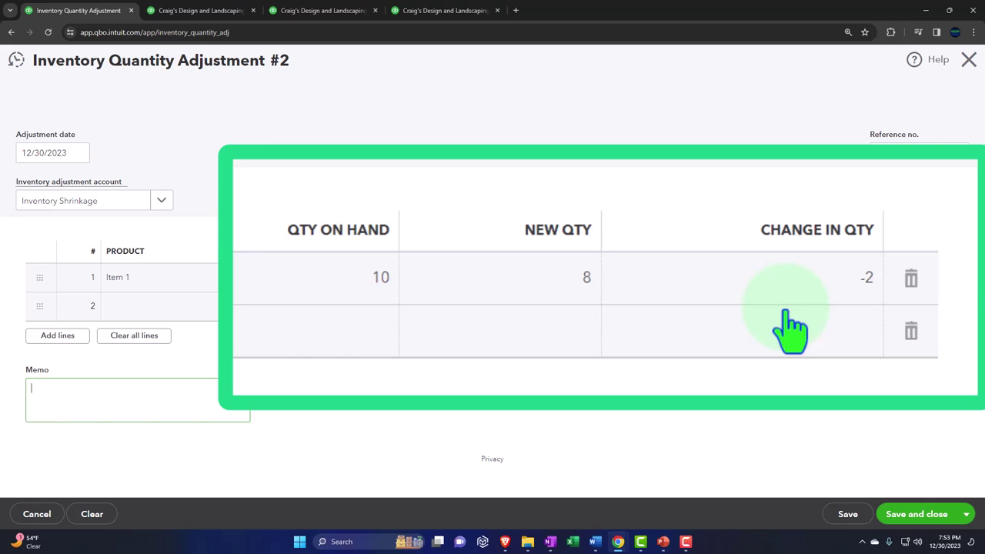
Step: Save and close the inventory quantity adjustment
left_click(49, 221)
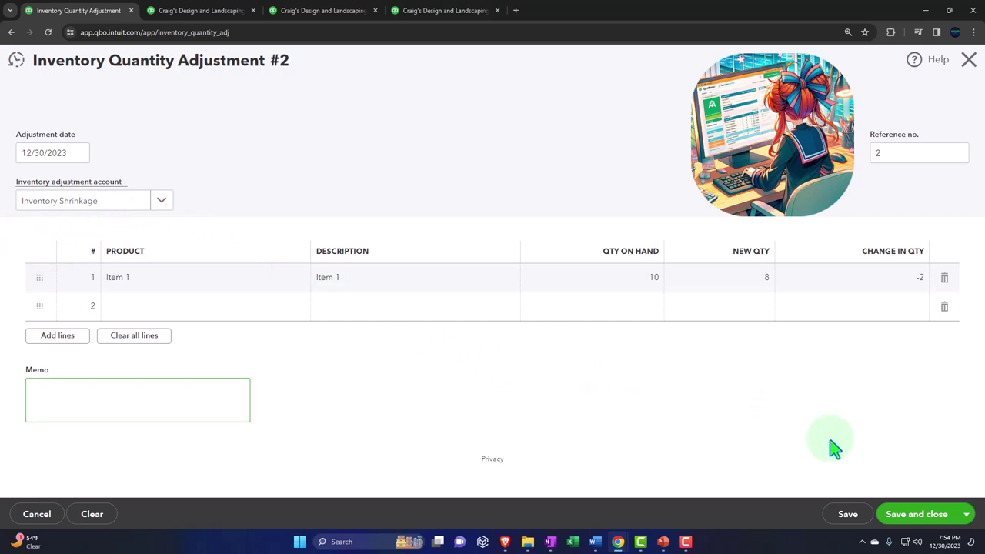
left_click(966, 515)
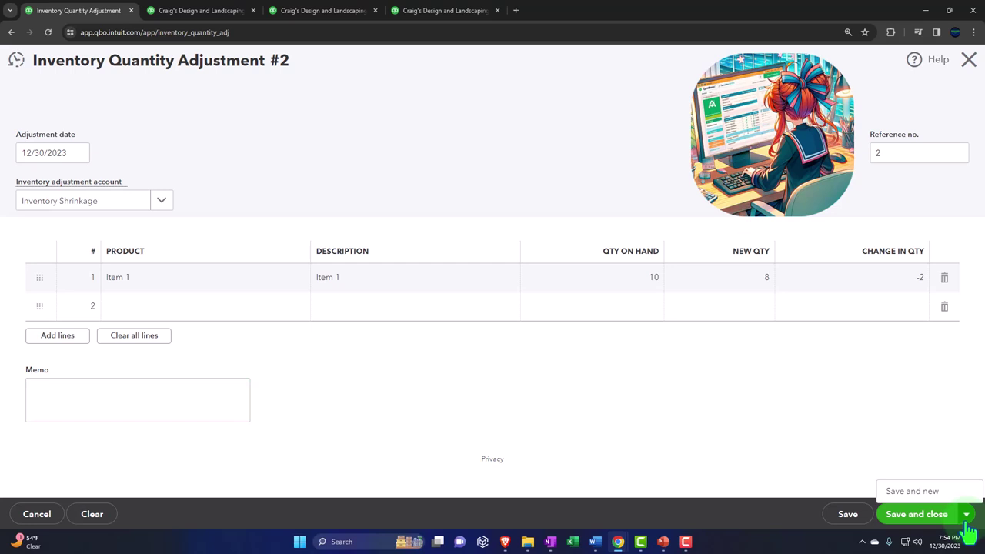
left_click(933, 515)
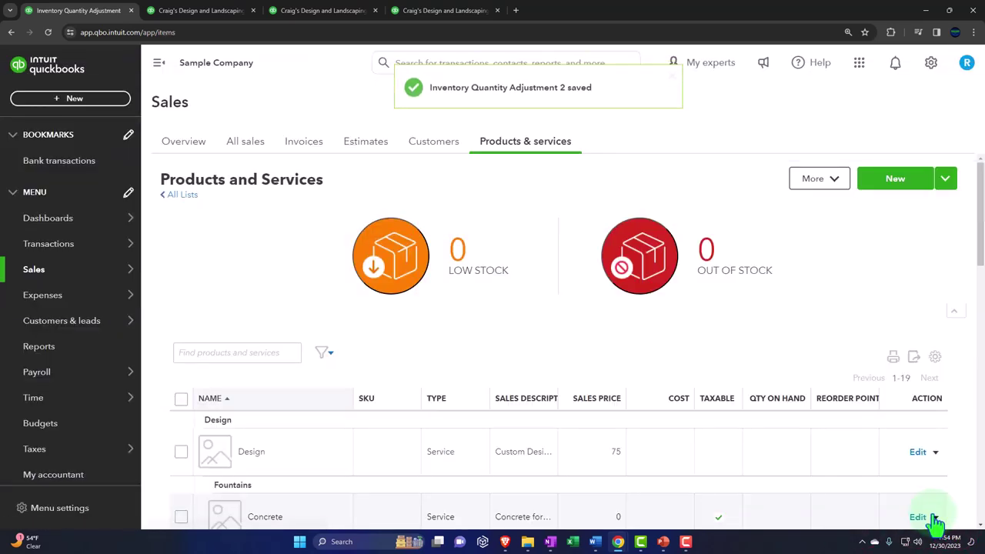
Step: Drill into the Balance Sheet's Inventory Asset amount to find the -$200.00 Inventory Qty Adjust 2 row
left_click(189, 12)
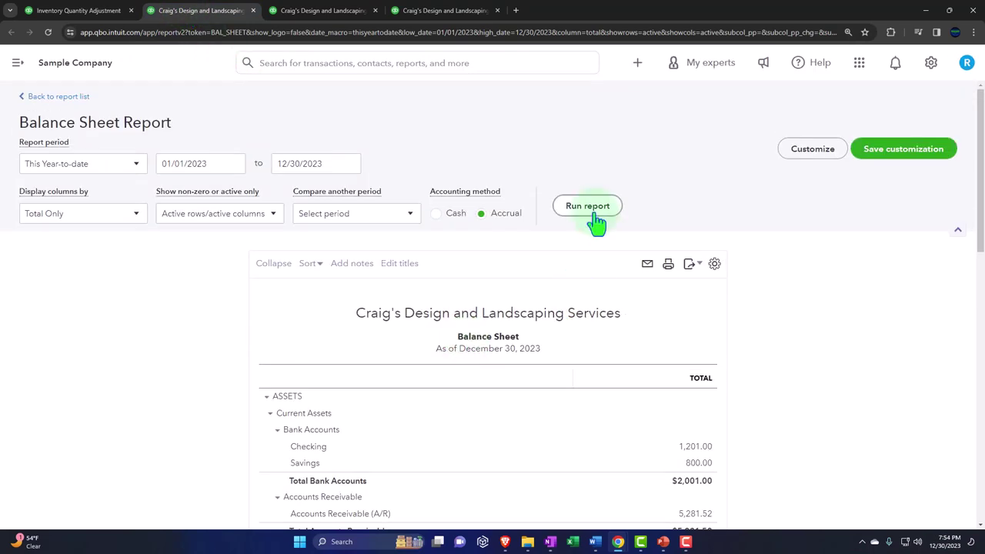
scroll(202, 407, "down", 3)
scroll(203, 407, "up", 4, "ctrl")
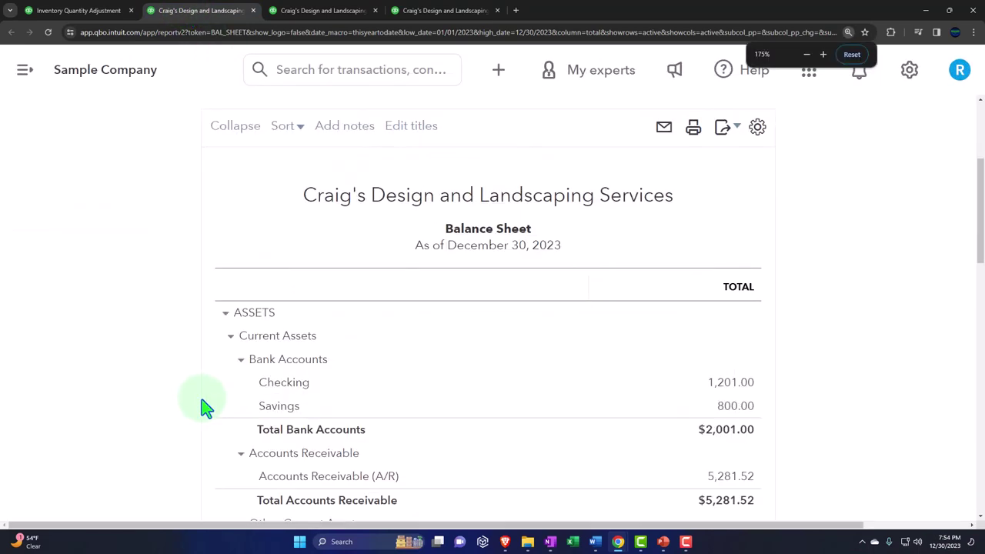
scroll(202, 407, "down", 3)
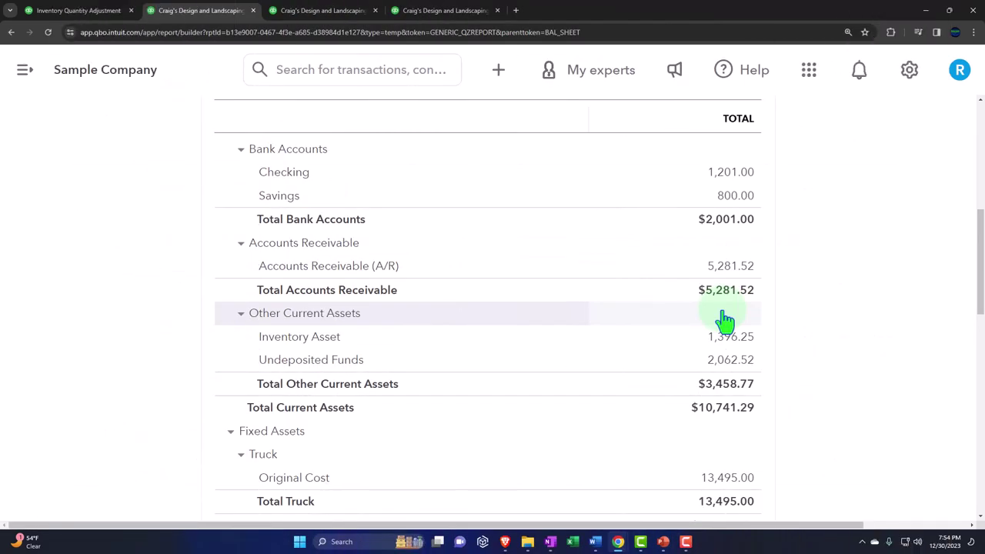
left_click(726, 319)
left_click(801, 107)
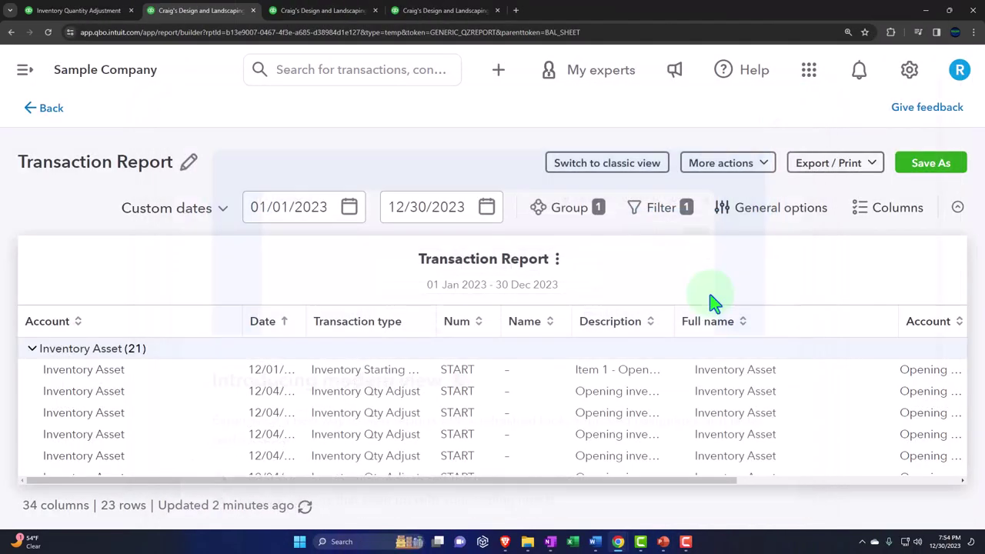
key("ctrl+minus")
scroll(693, 330, "down", 3)
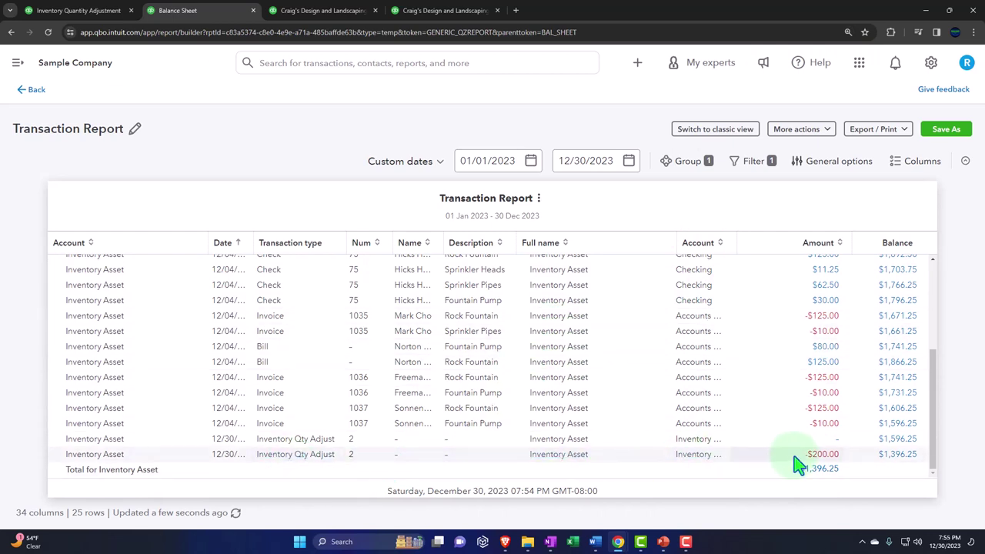
left_click(821, 455)
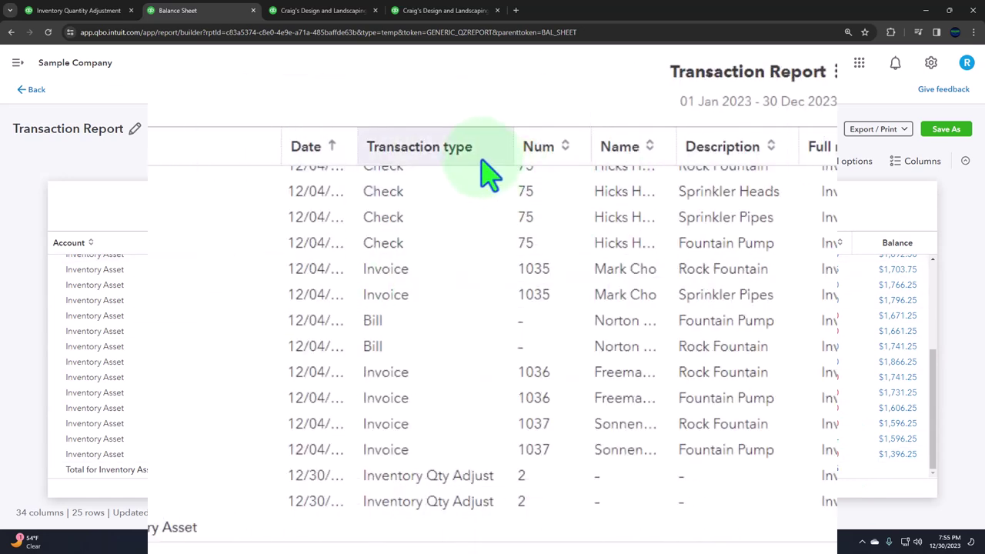
left_click(315, 456)
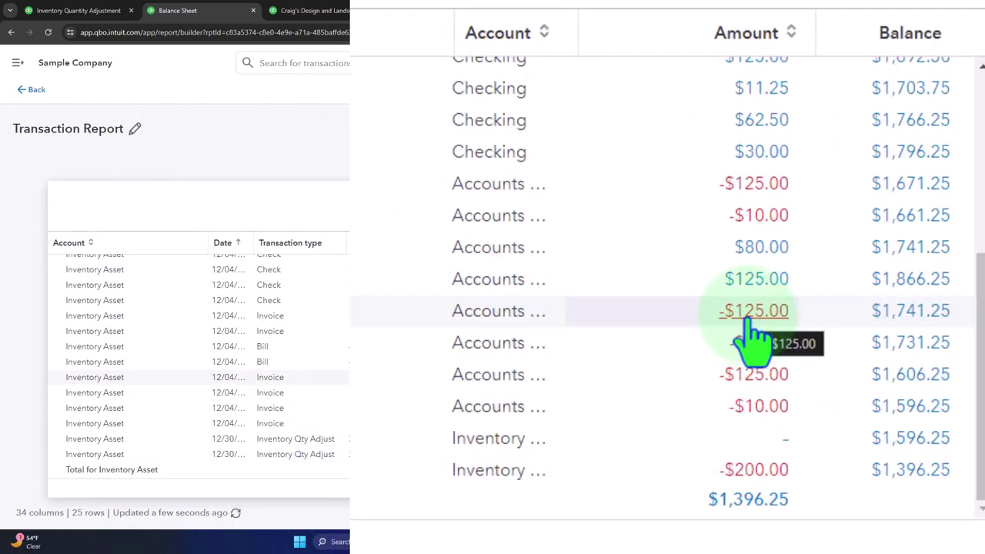
Step: Open the -$200.00 adjustment #2 for Item 1, close it, and go back to the Balance Sheet
left_click(772, 471)
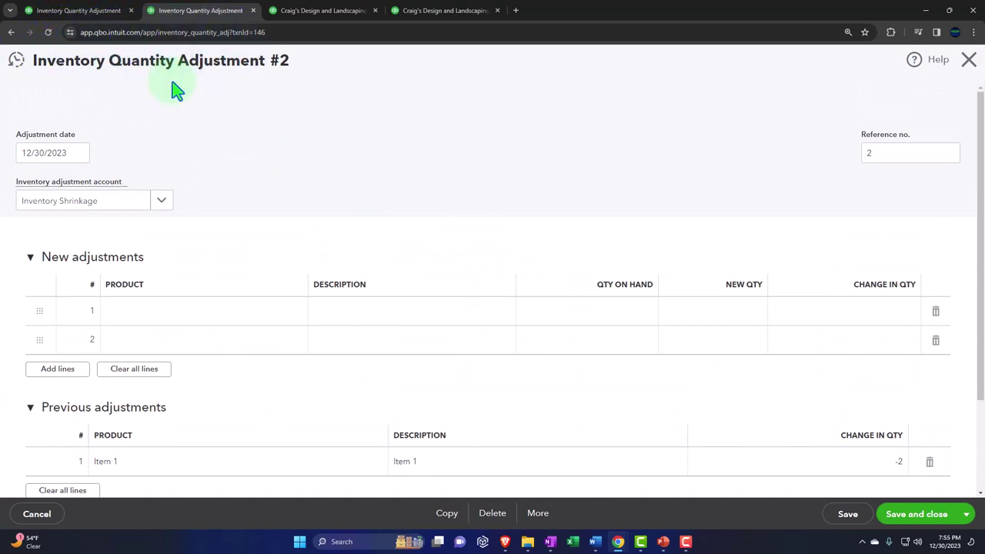
scroll(229, 146, "down", 3)
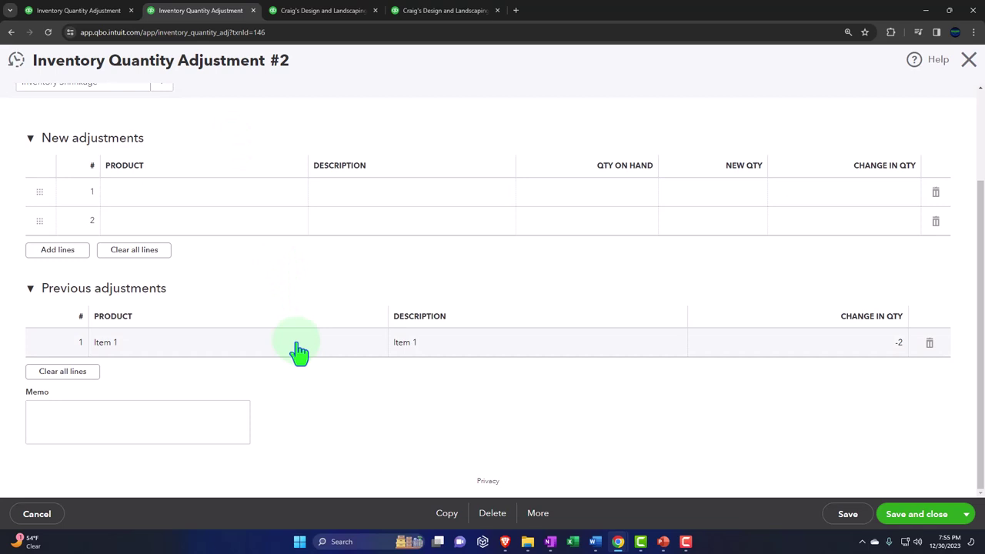
scroll(300, 352, "up", 3)
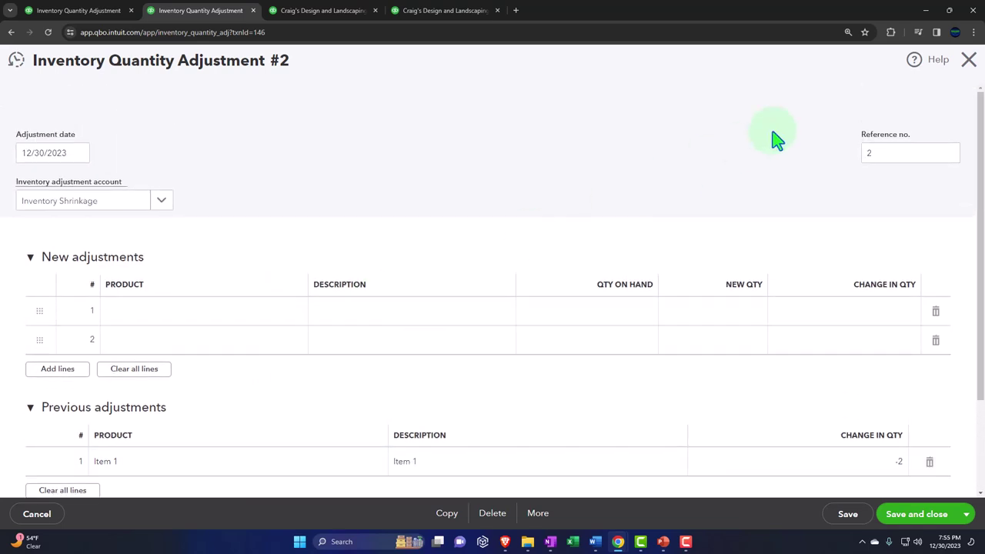
left_click(969, 60)
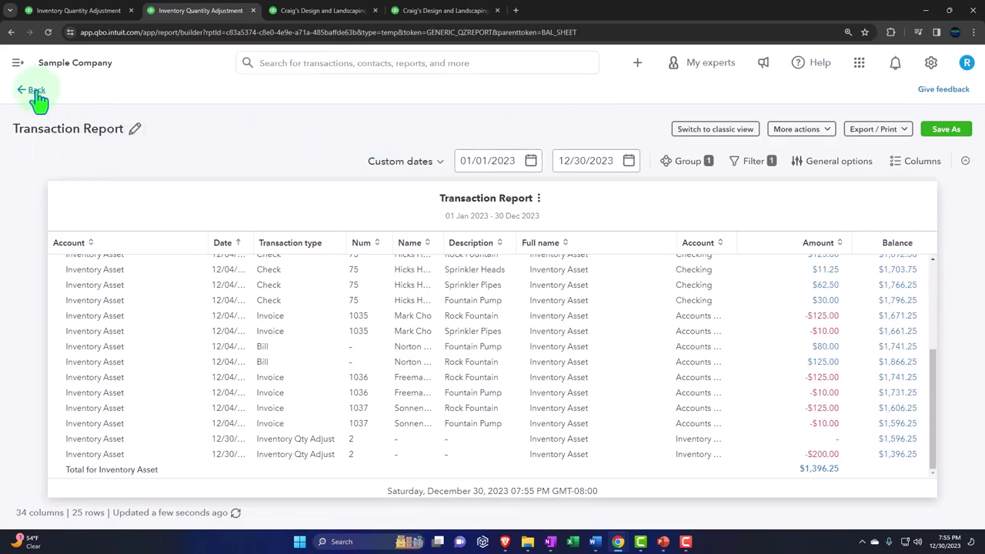
left_click(33, 91)
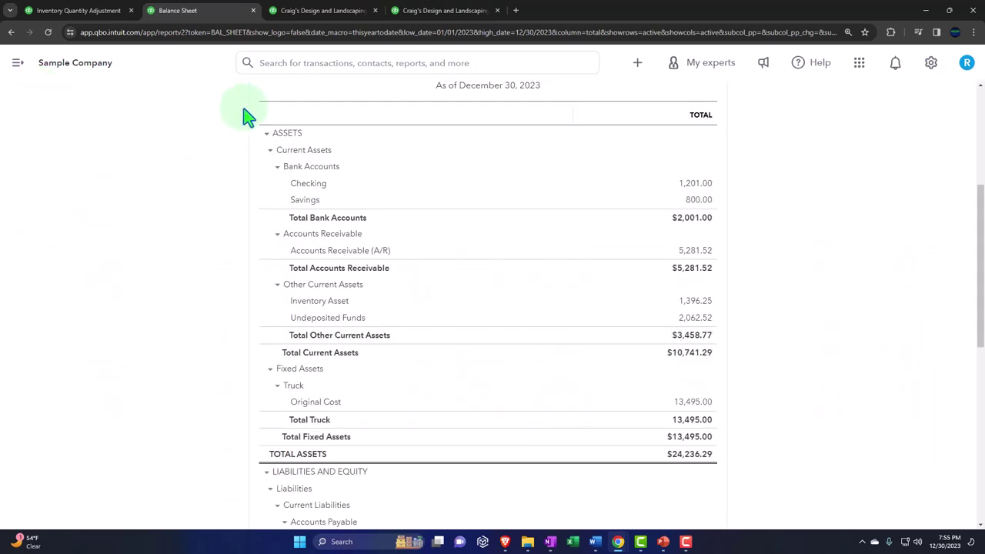
Step: Rerun the Profit and Loss and locate the Cost of Goods Sold section
left_click(312, 17)
scroll(446, 262, "up", 3)
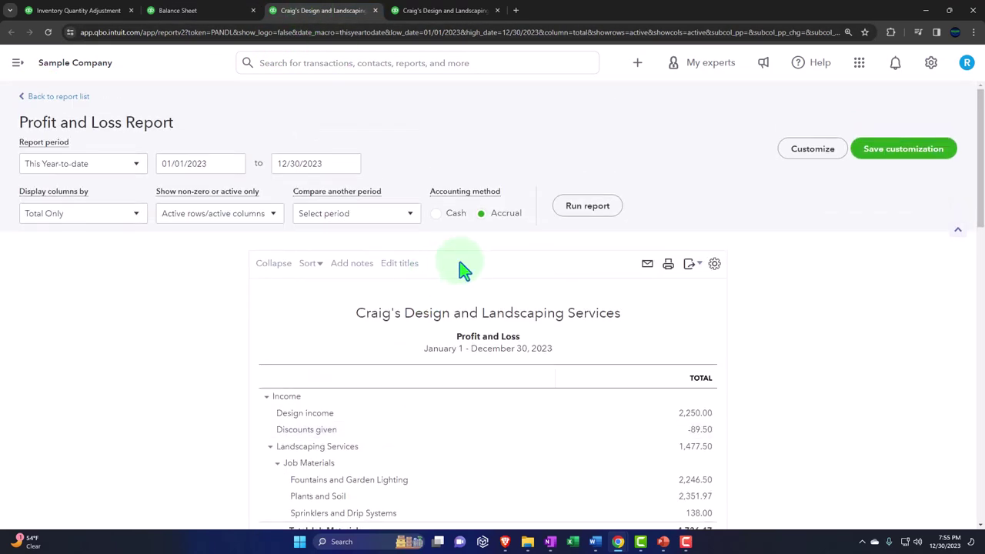
left_click(588, 208)
key("ctrl+plus")
key("ctrl+plus")
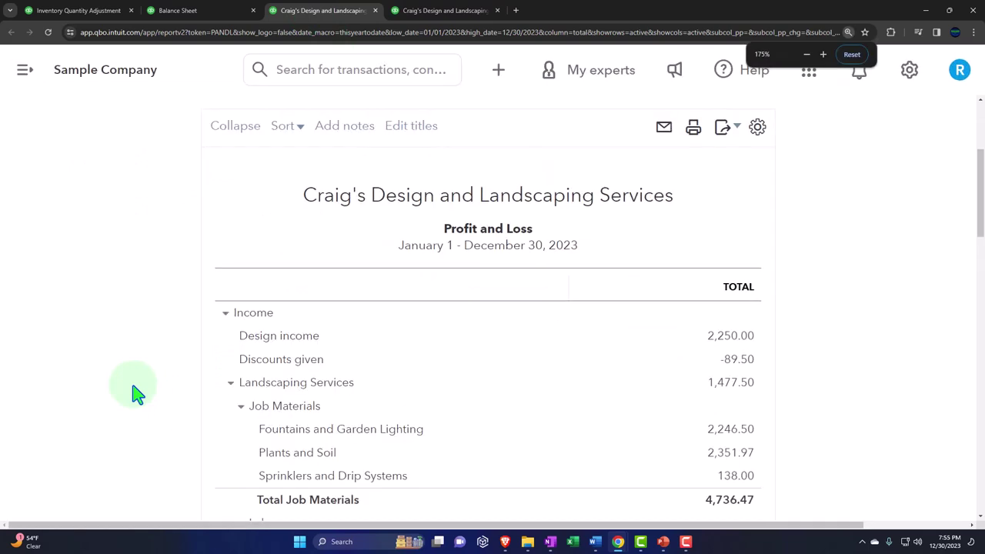
scroll(134, 392, "down", 1)
scroll(134, 393, "down", 5)
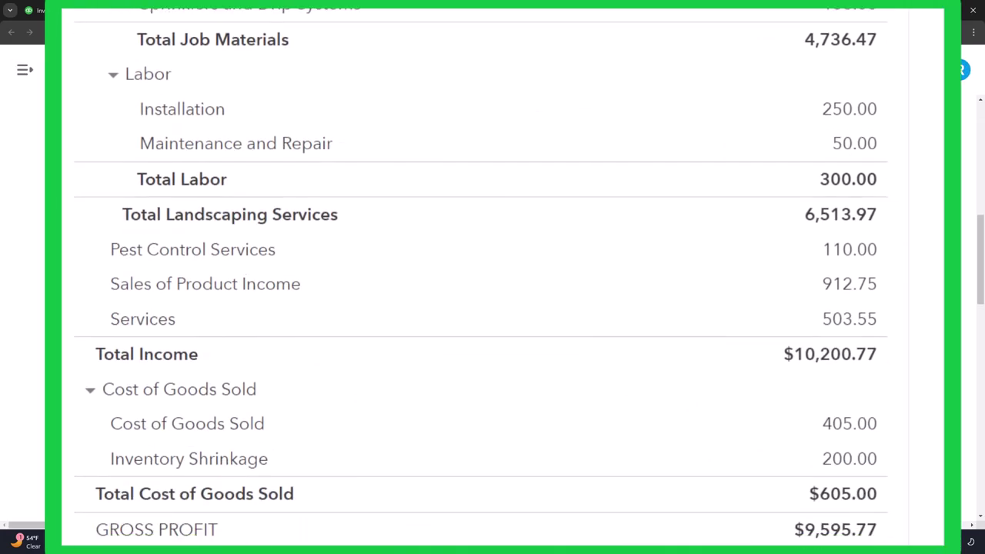
scroll(493, 277, "down", 2)
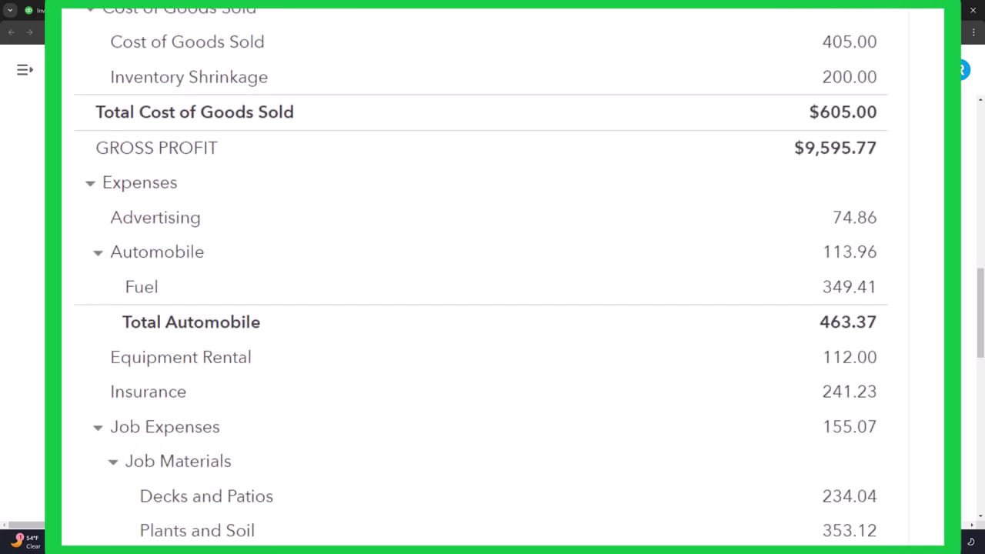
scroll(492, 277, "up", 4)
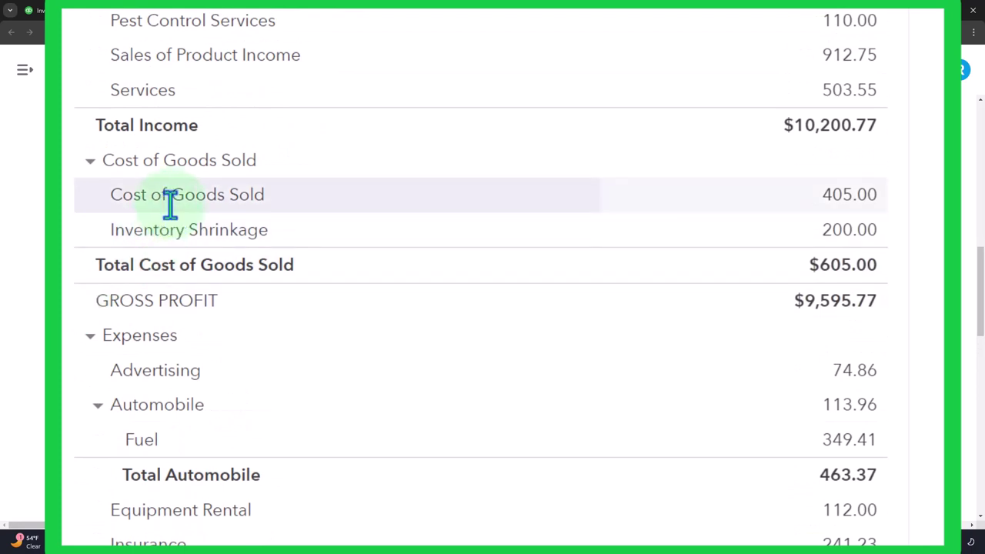
left_click(87, 161)
left_click(88, 163)
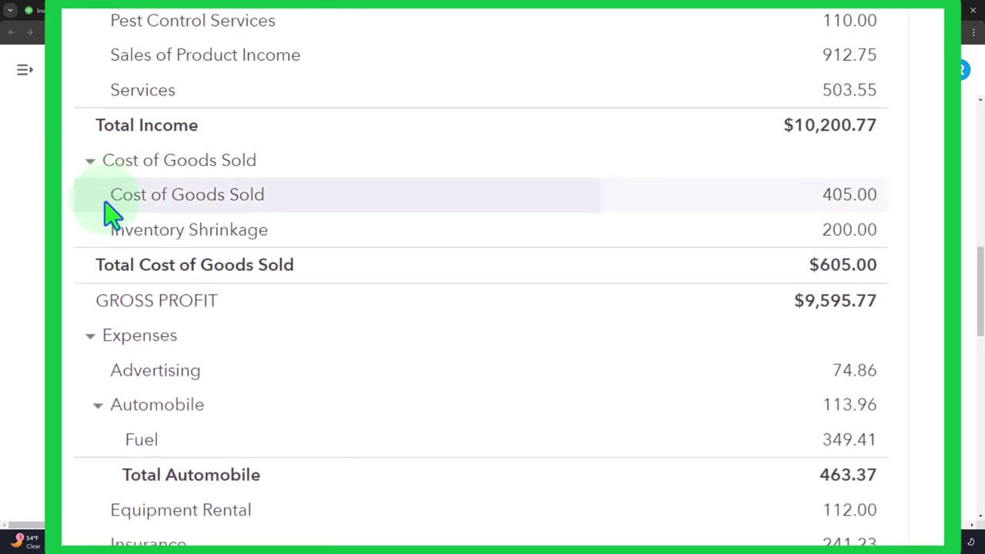
Step: Check the transactions behind Inventory Shrinkage 200.00, then return to the Profit and Loss
left_click(851, 231)
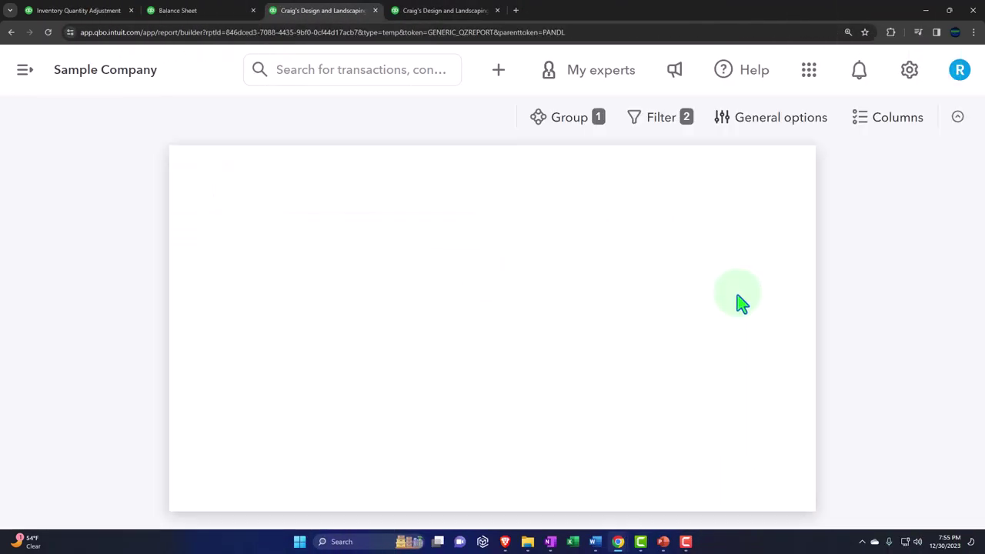
key("ctrl+minus")
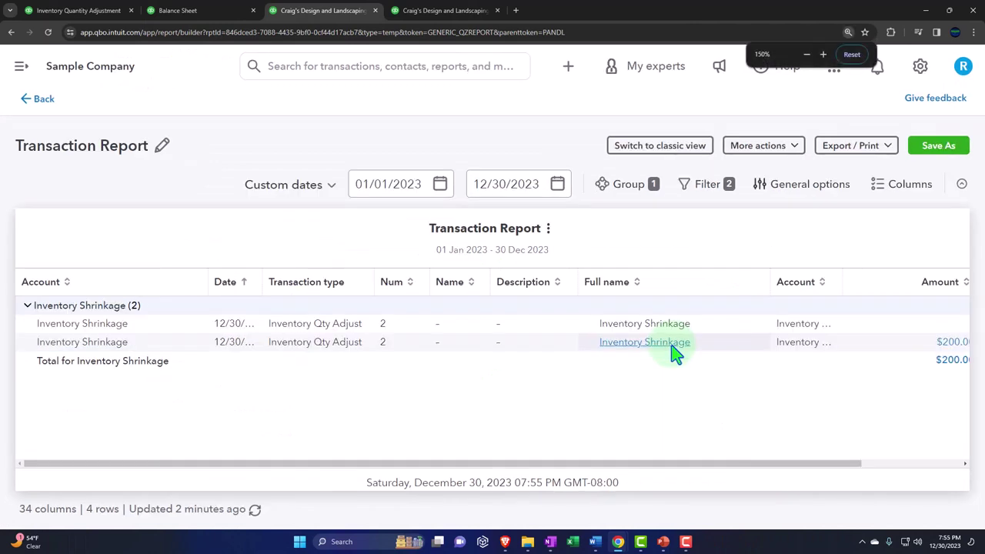
key("ctrl+minus")
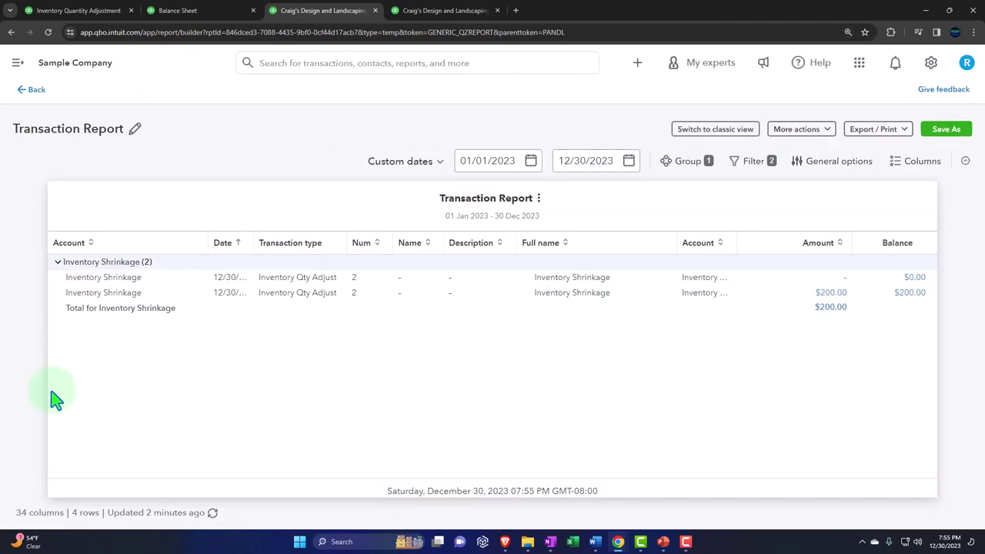
left_click(37, 91)
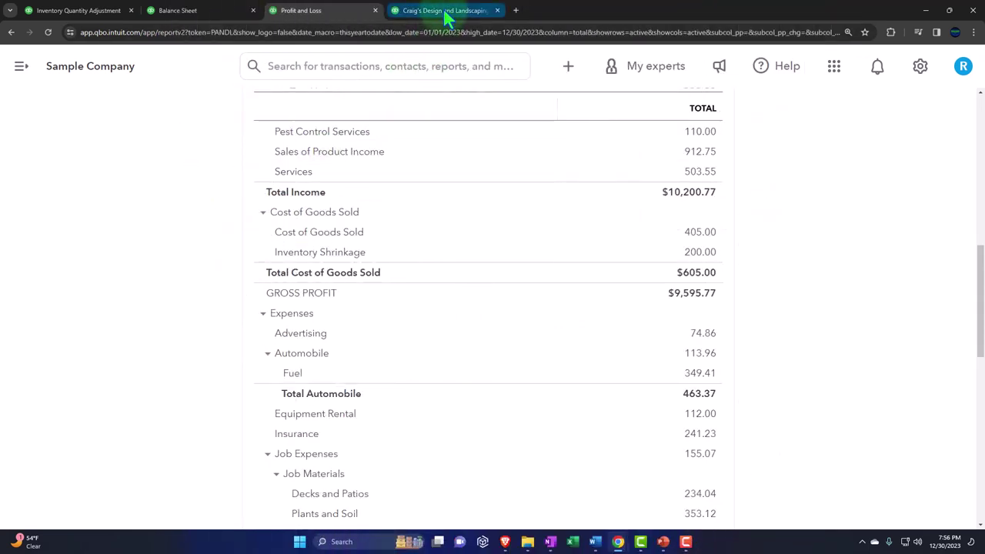
Step: Rerun the Inventory Valuation Summary showing Item 1 at 8 units worth 800.00, then compare with the Balance Sheet
left_click(446, 15)
scroll(523, 241, "up", 3)
left_click(279, 186)
scroll(198, 323, "down", 3)
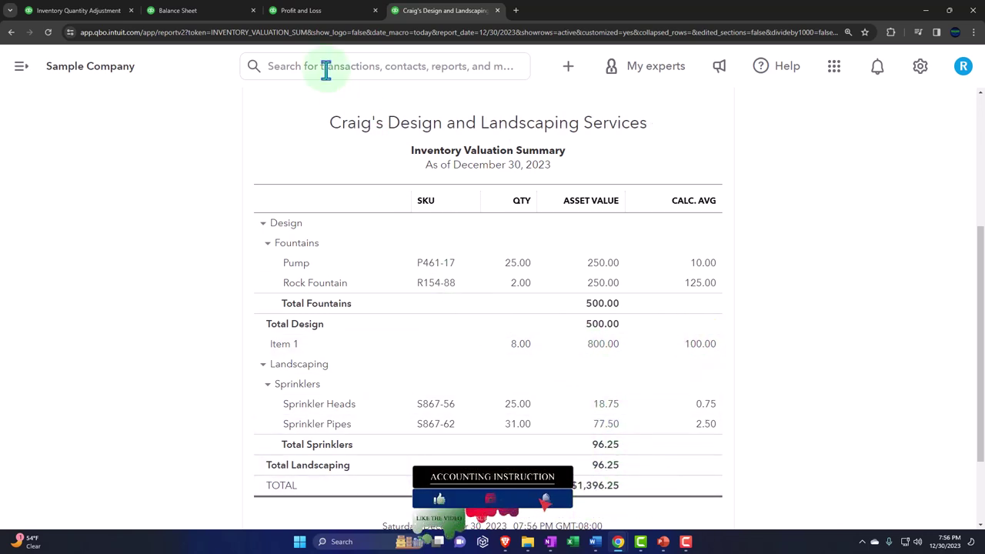
left_click(206, 11)
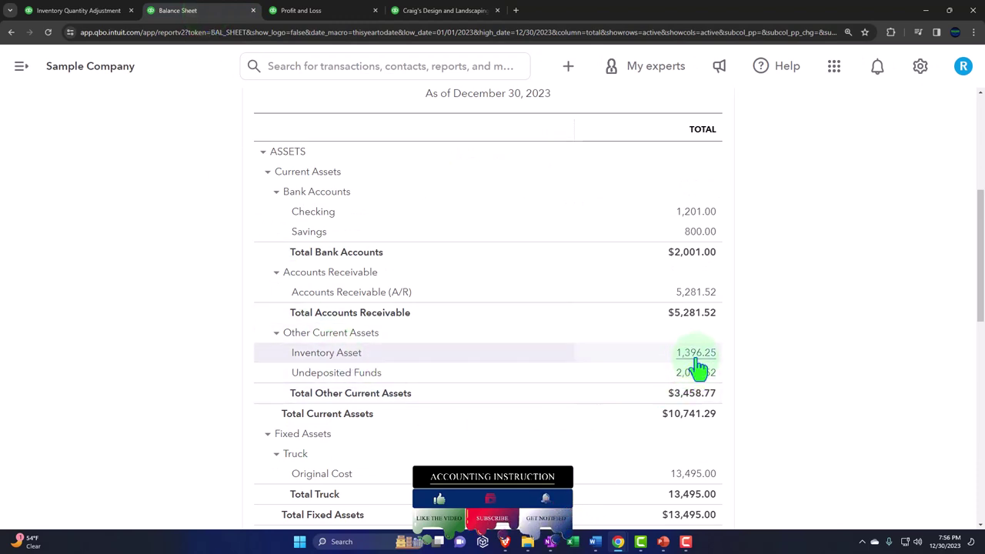
Step: On Products and Services, open the + New menu of transaction types
left_click(99, 17)
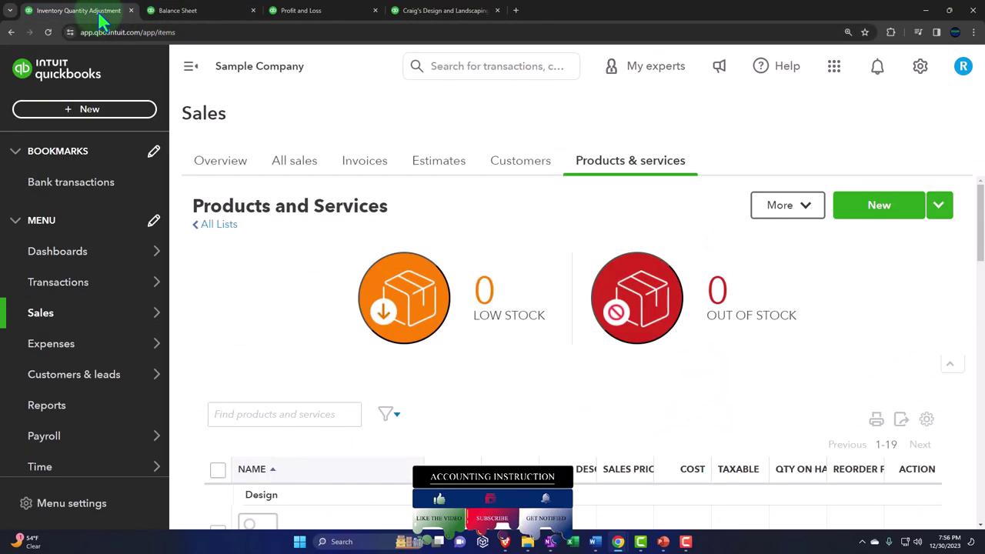
left_click(86, 110)
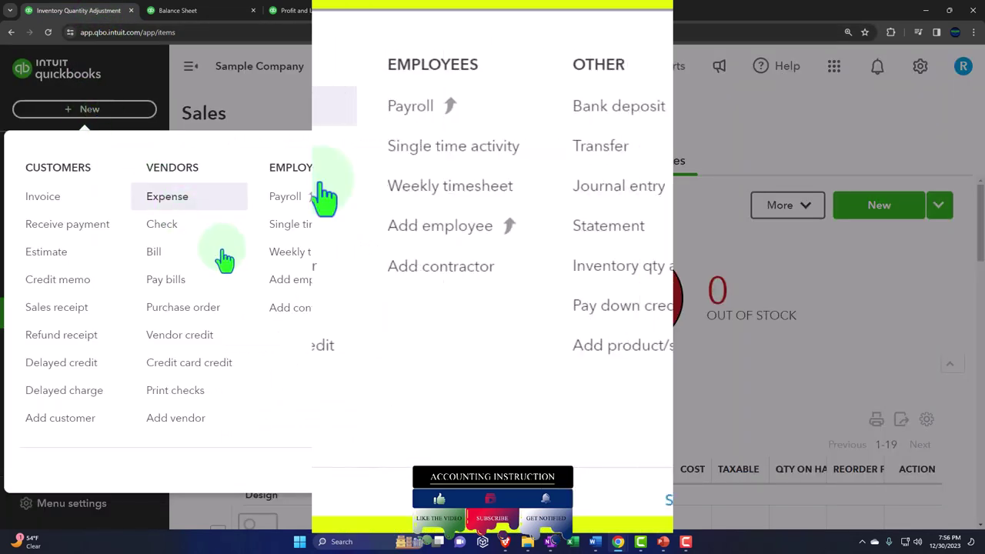